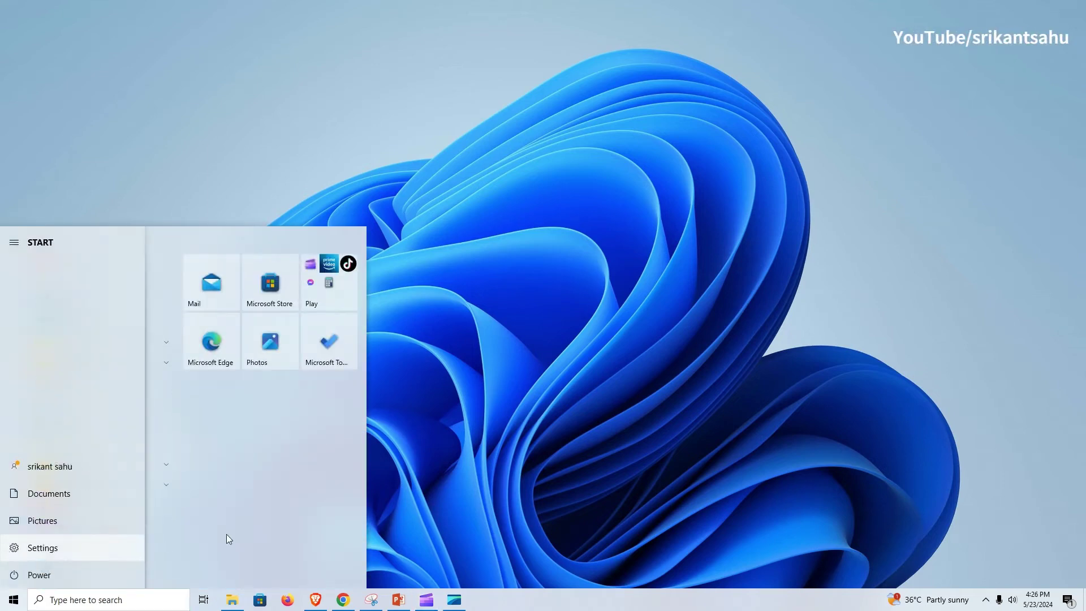
Check for updates in Update & Security, revealing KB4528760 failed with error 0x800f0988
left_click(42, 546)
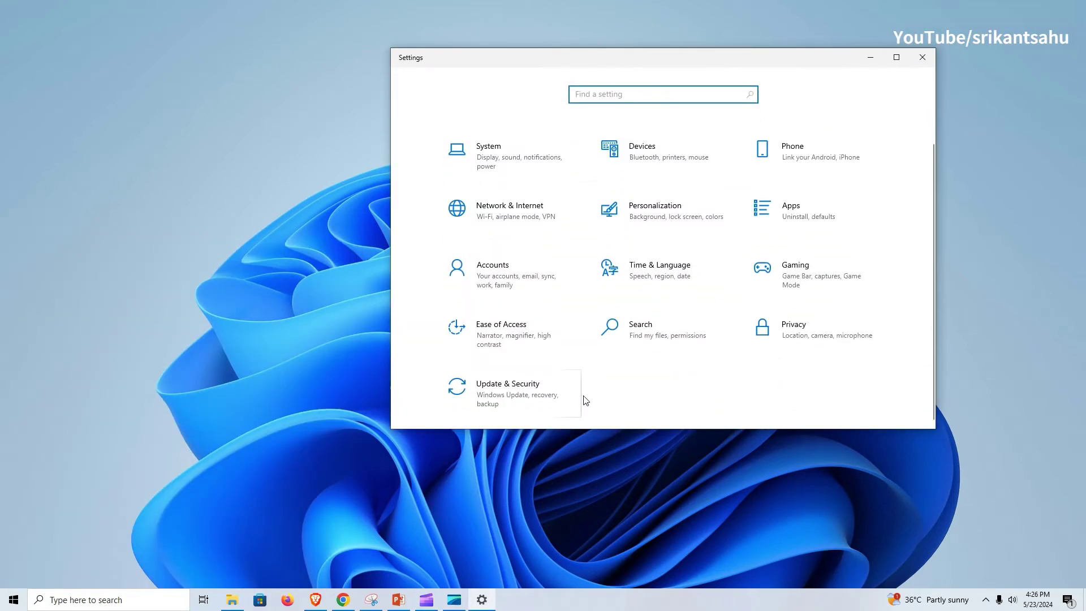
left_click(526, 392)
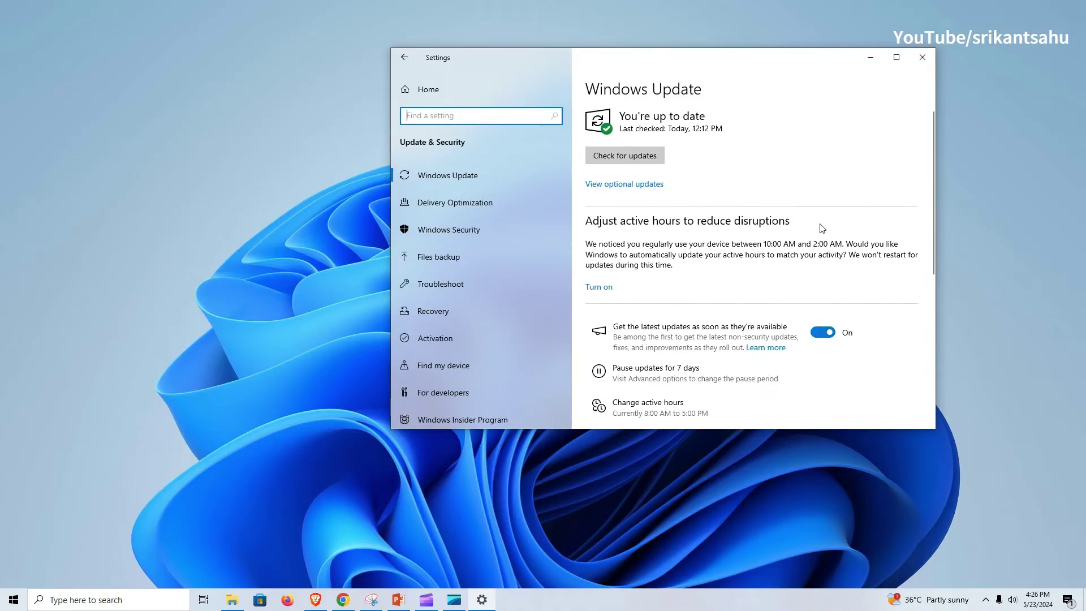
left_click(632, 157)
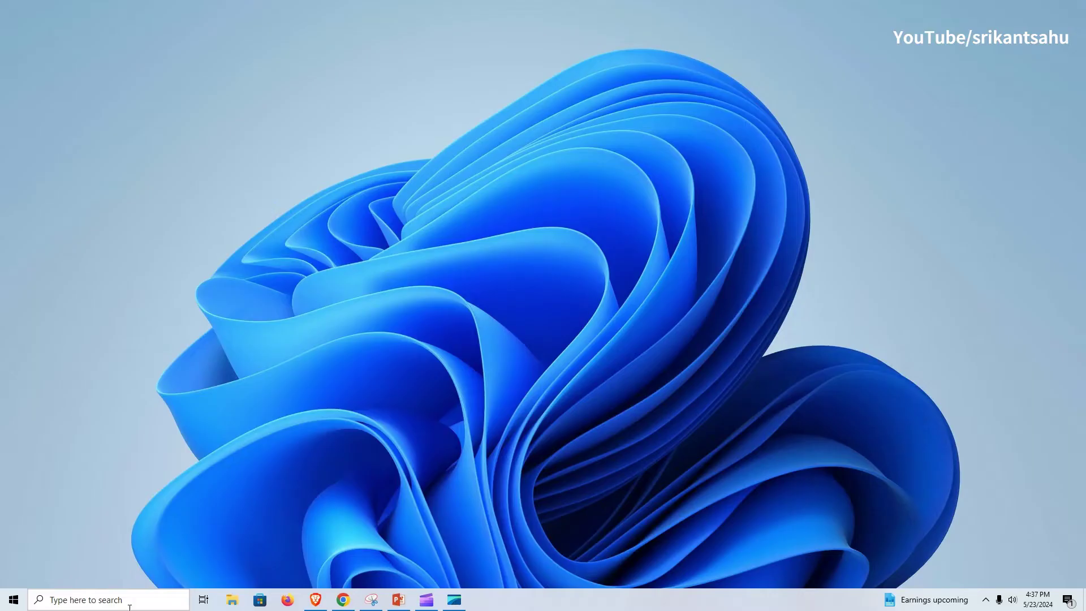
Run a speedtest.net connection test in Chrome, measuring about 29 Mbps download
key("super")
type("chrome")
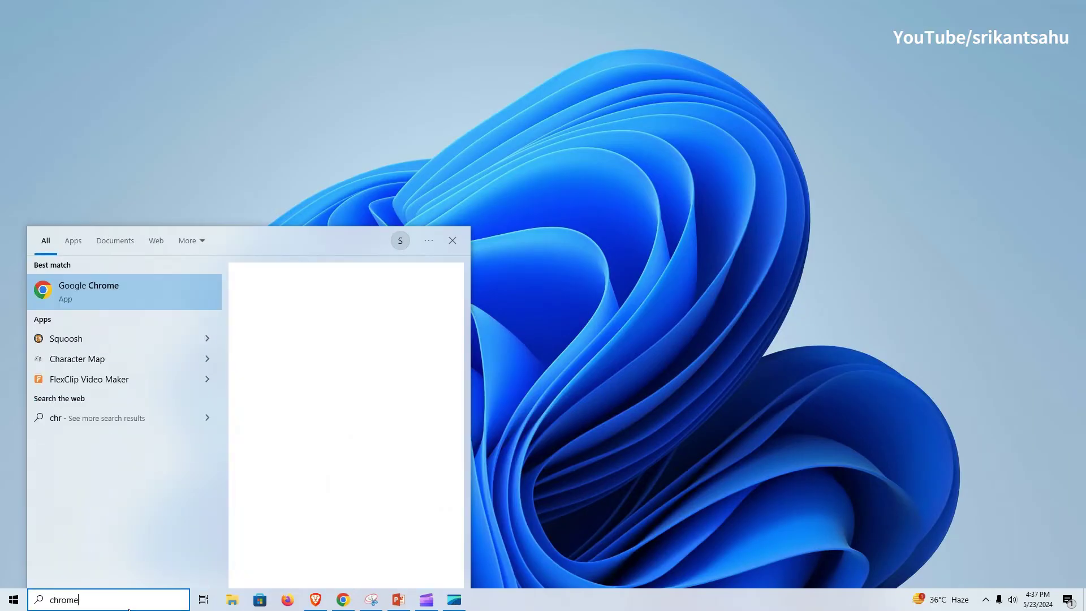
left_click(158, 296)
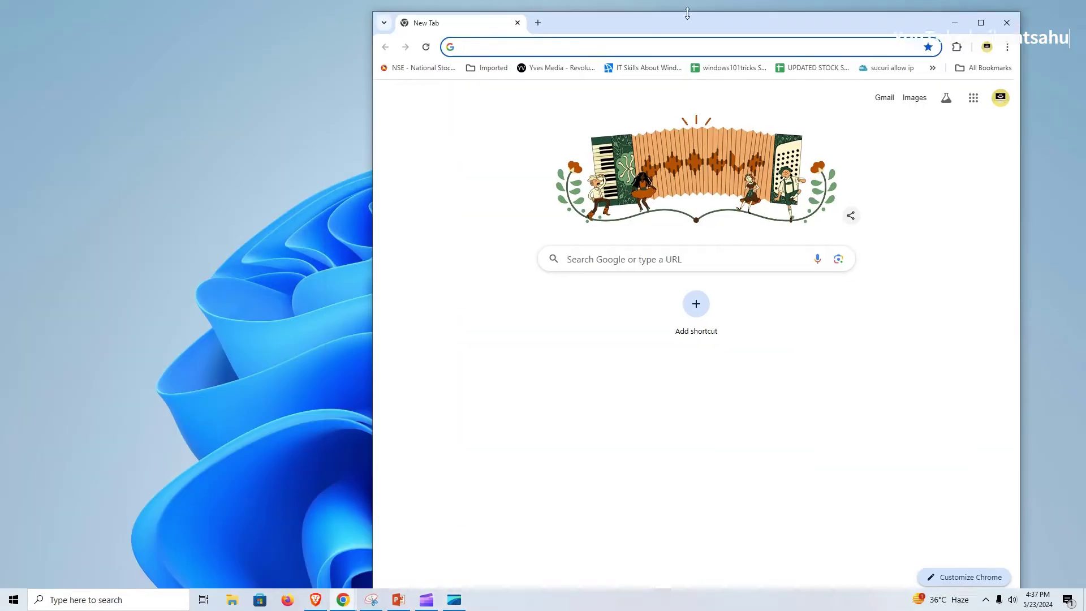
left_click_drag(687, 14, 692, 2)
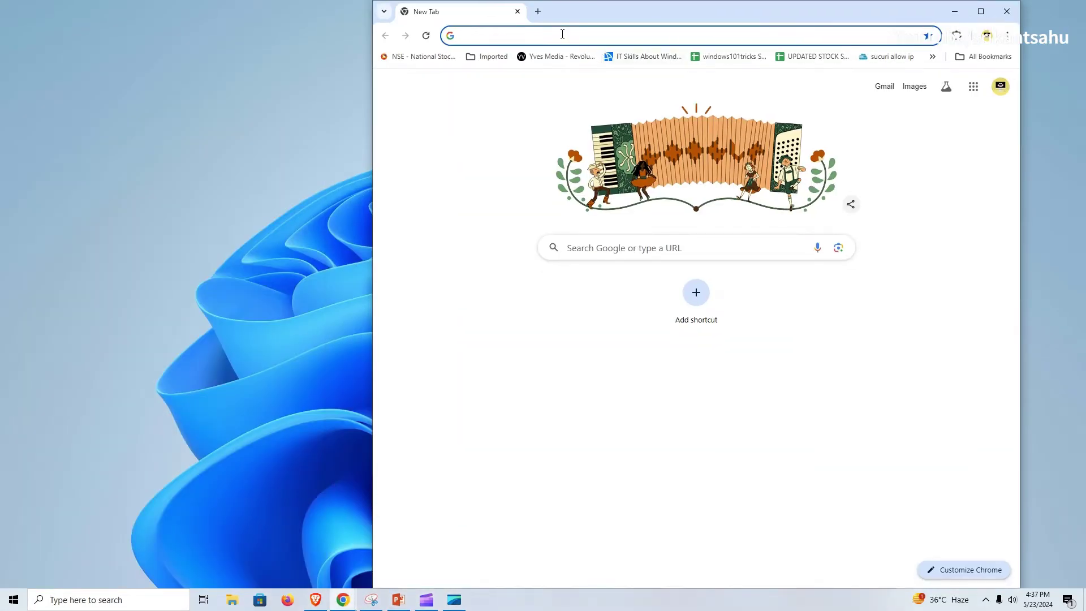
type("speedtes")
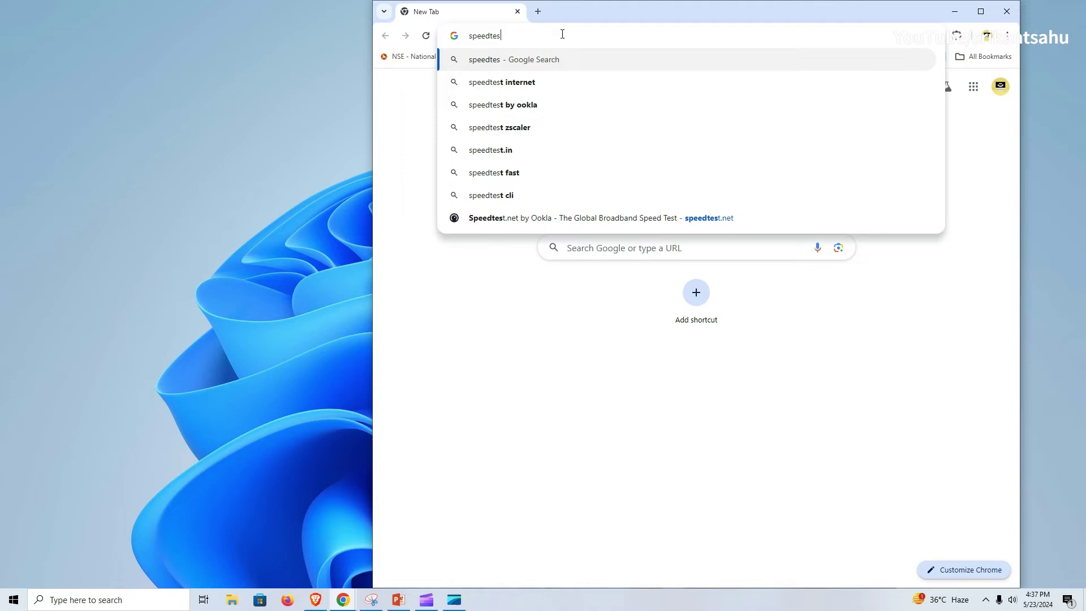
type("t")
key("Return")
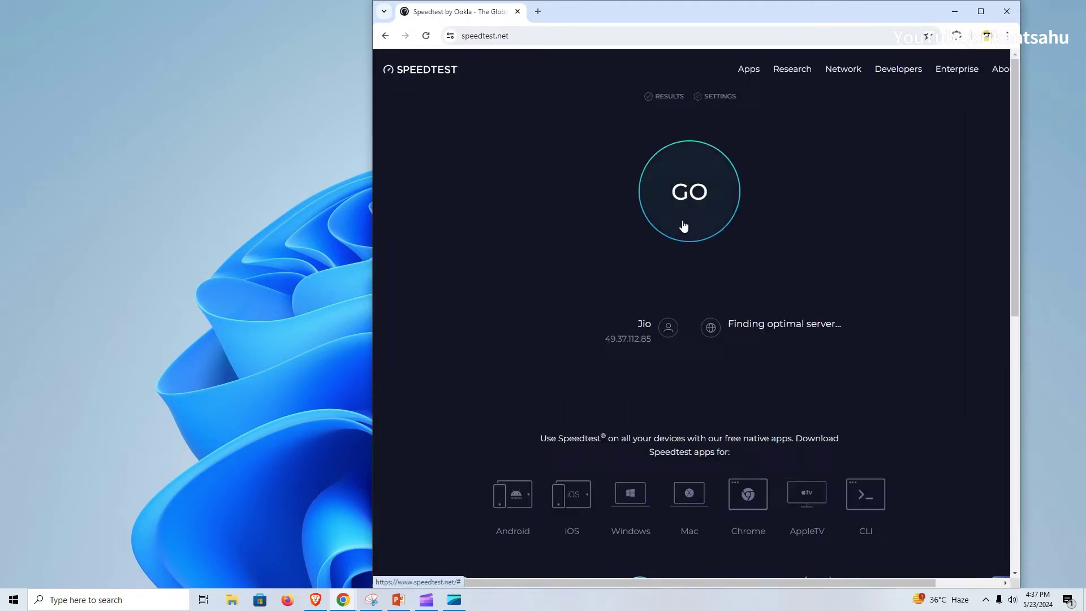
left_click(686, 226)
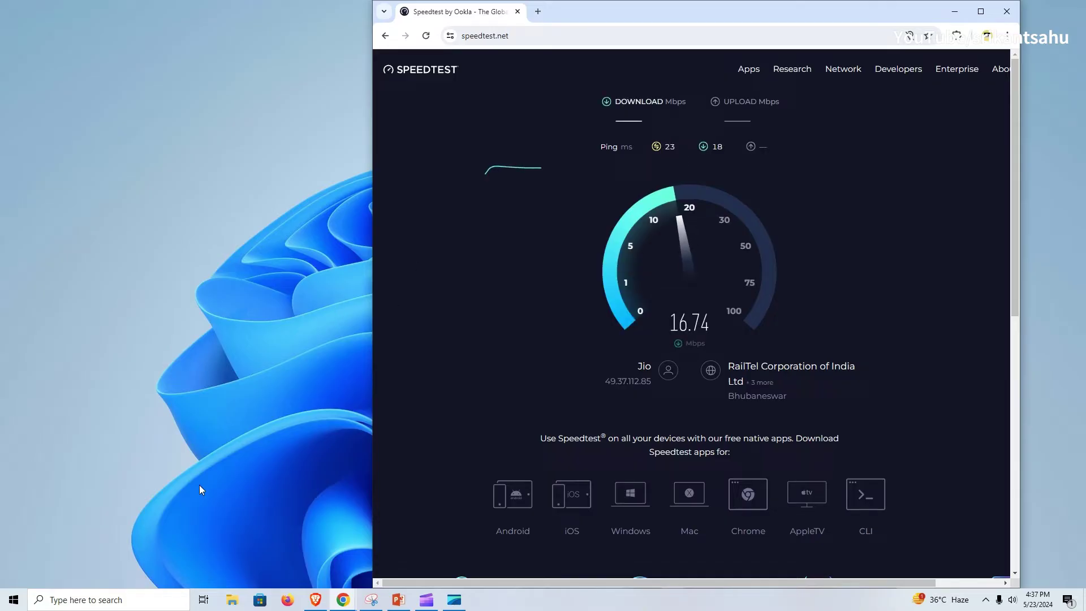
Ping google.com from the Run dialog
left_click(109, 600)
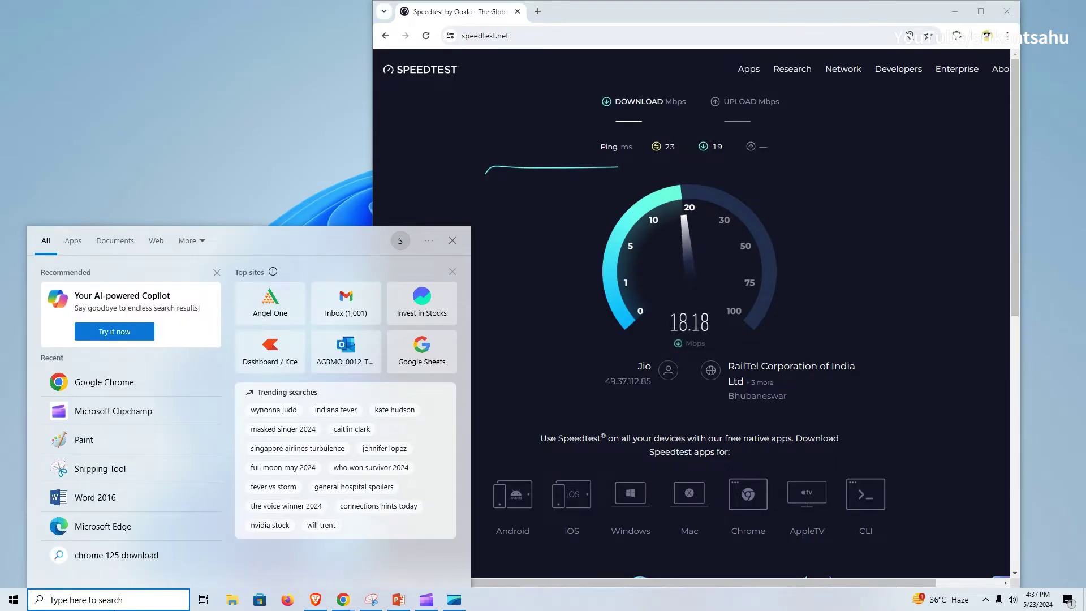
type("run")
key("Return")
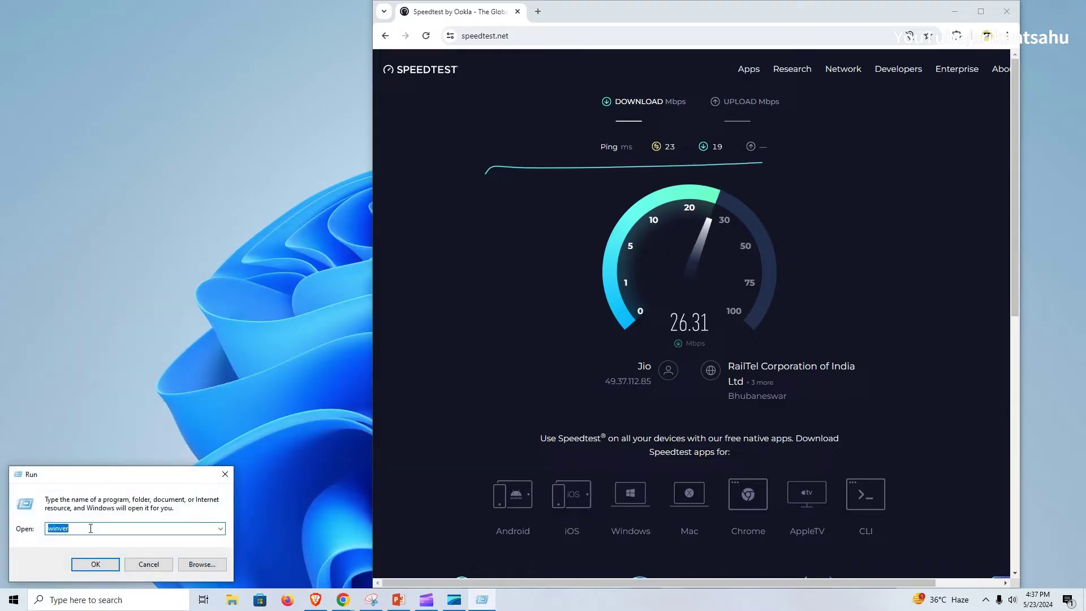
type("ping google.com -t")
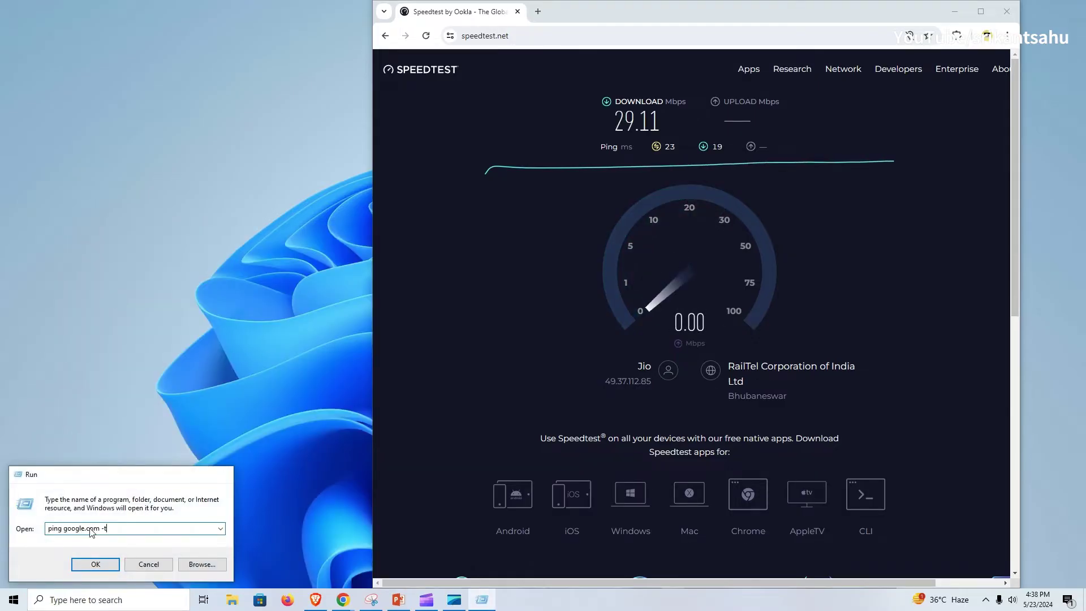
key("Return")
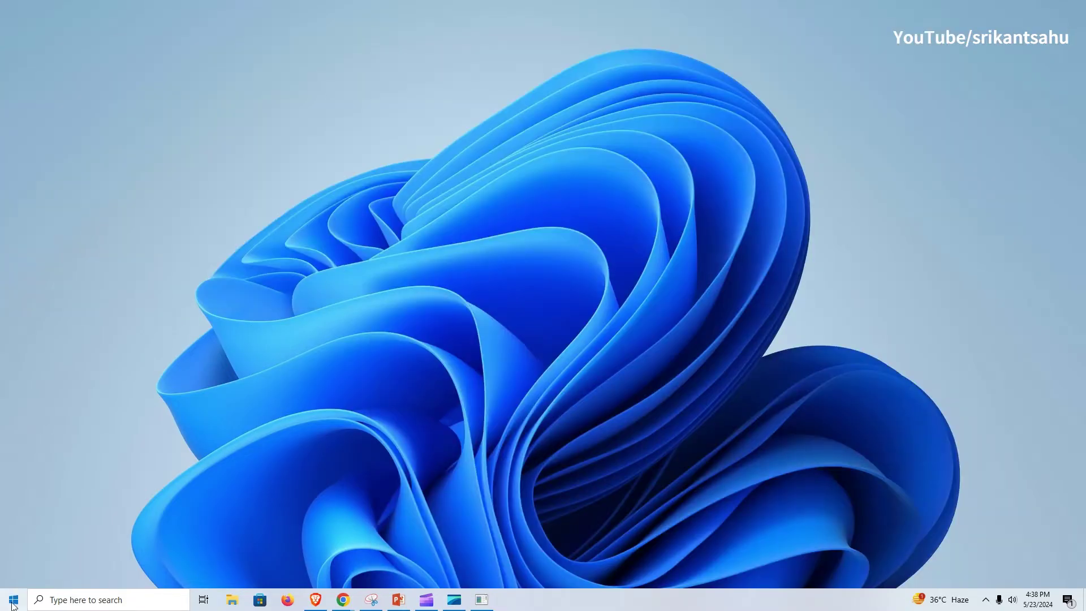
Open This PC and select the Local Disk (C:) drive
left_click(13, 599)
left_click(91, 599)
type("this")
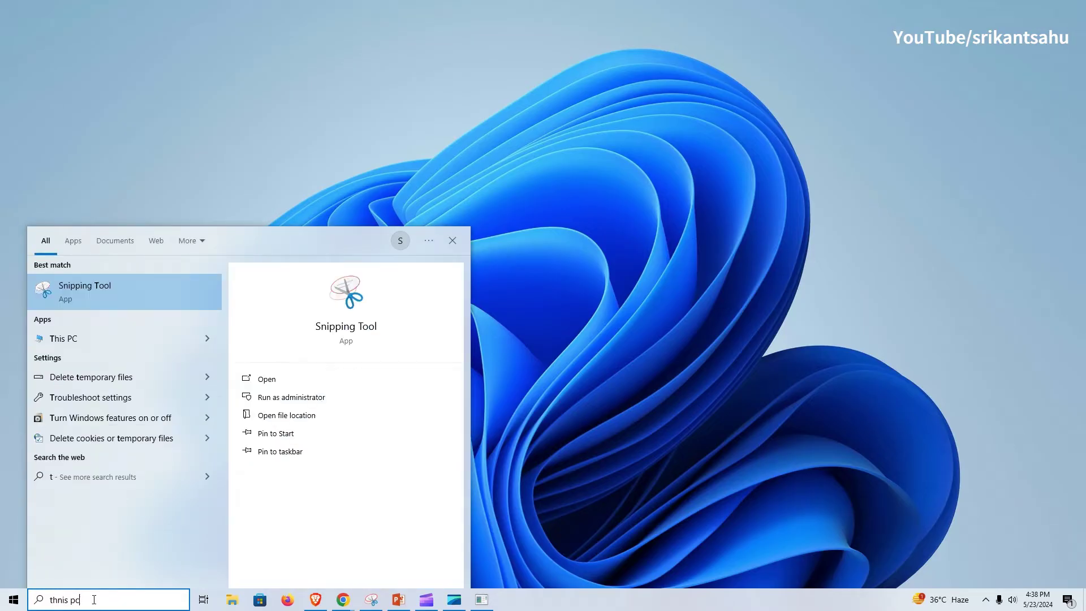
type(" pc")
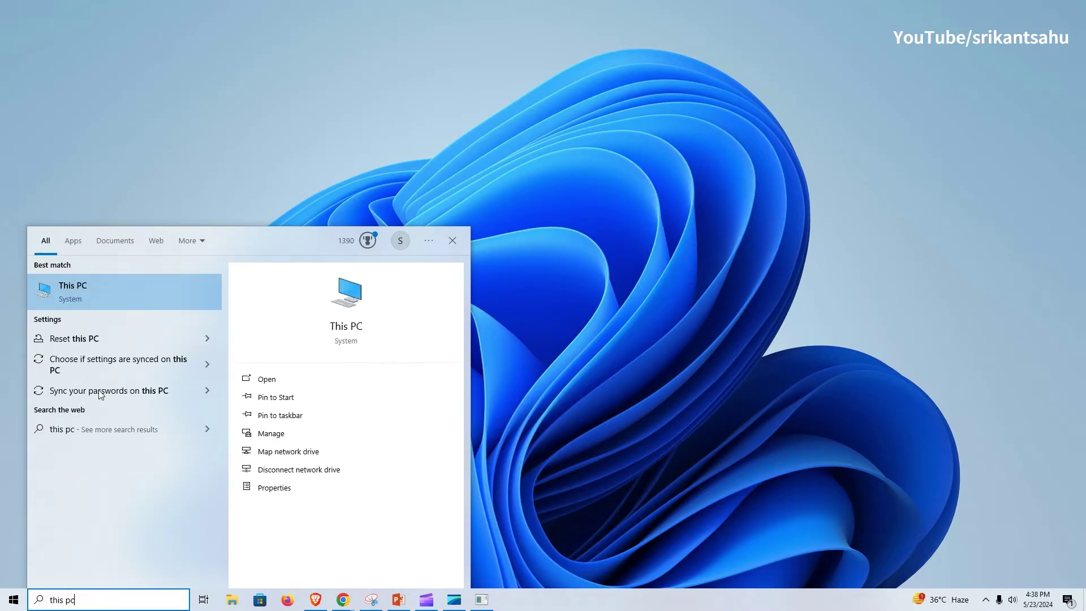
key("Return")
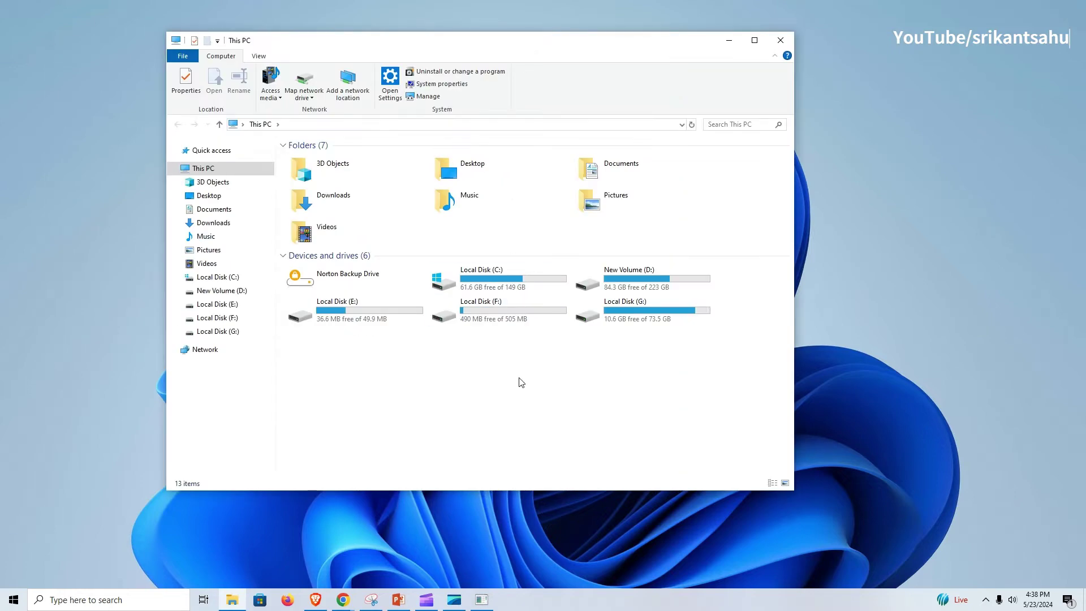
left_click(497, 284)
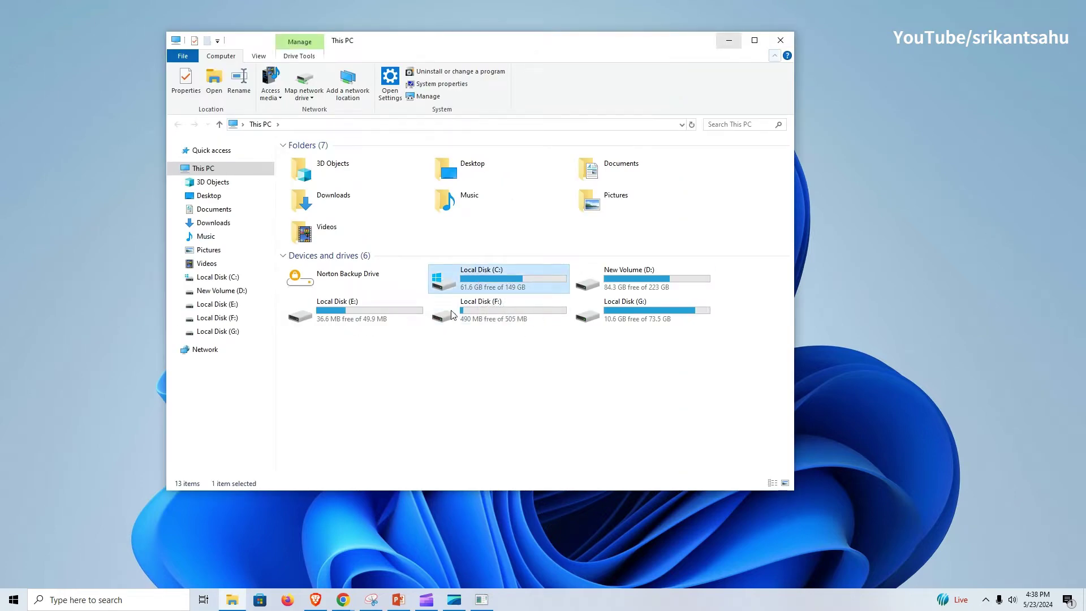
Clean C: with Disk Cleanup system files, deleting 5.91 GB of Windows Update Cleanup
left_click(780, 40)
left_click(111, 599)
type("disk cleanup")
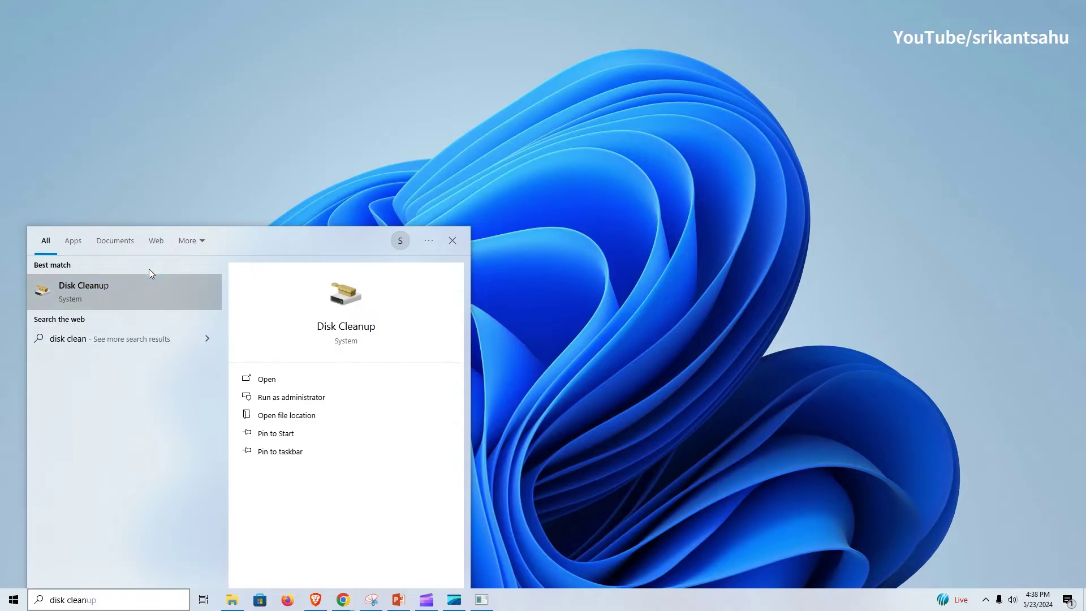
key("Return")
left_click(515, 320)
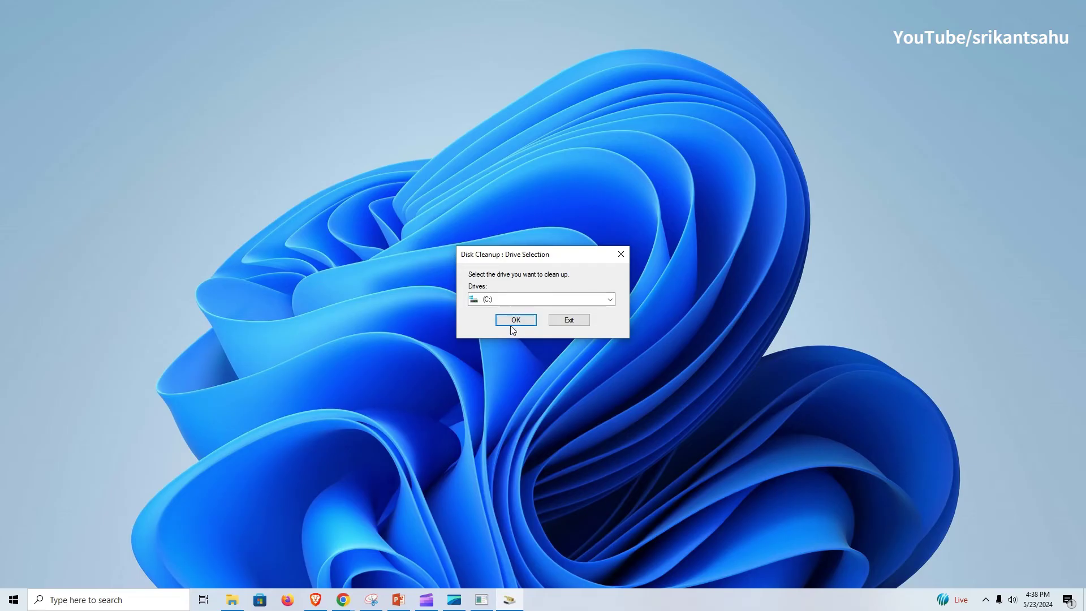
left_click(515, 320)
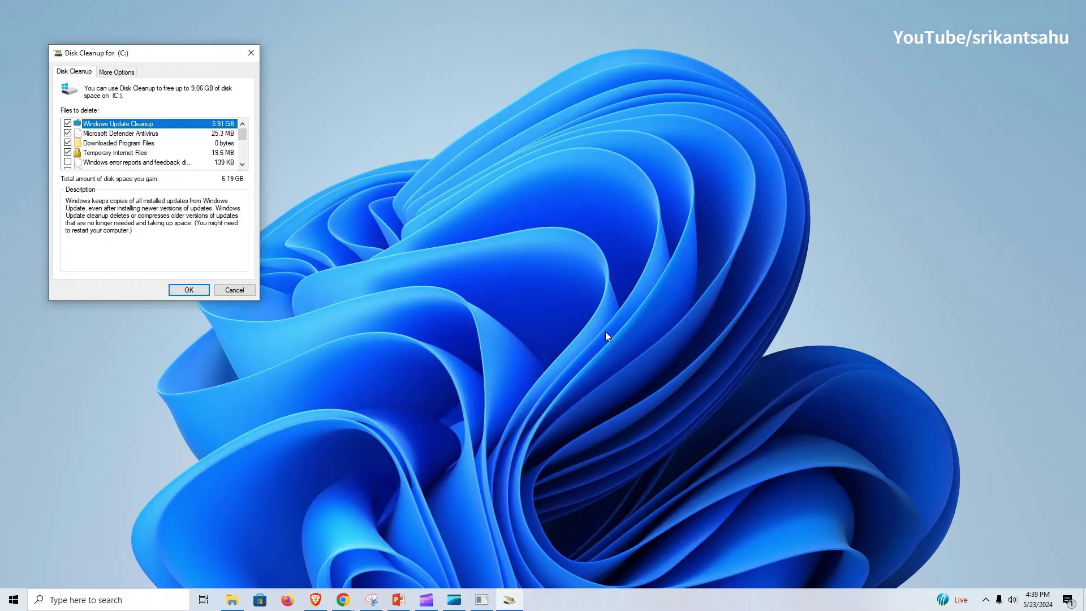
key("Return")
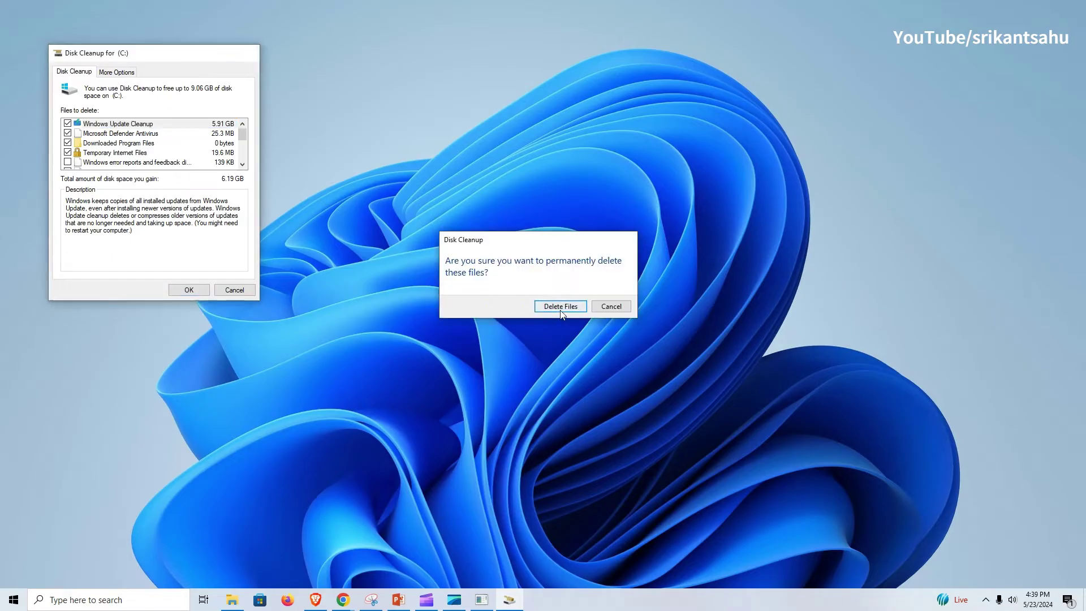
key("Return")
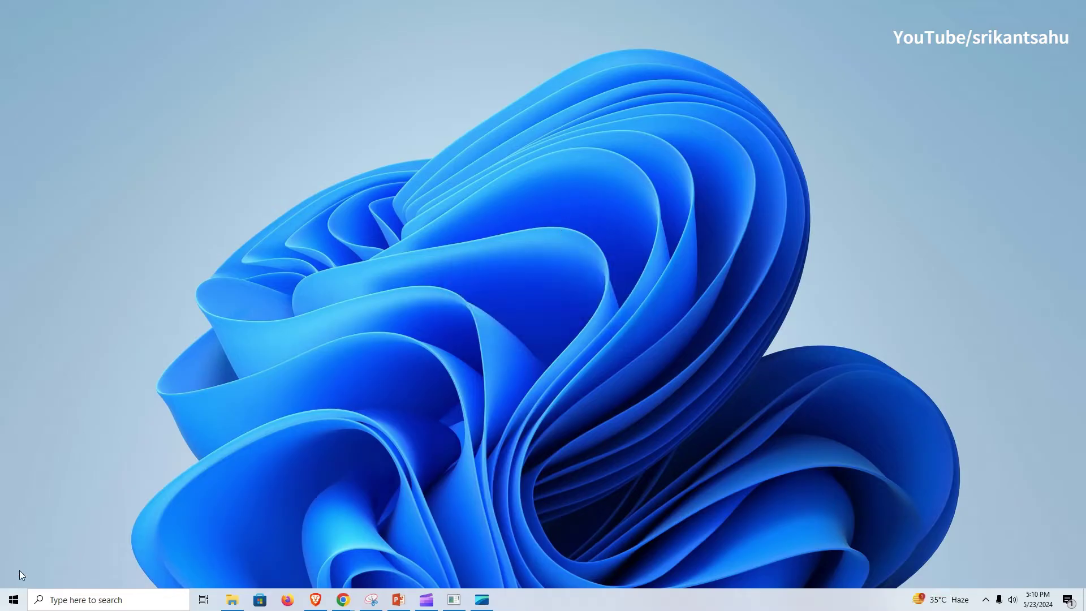
Open and then dismiss the Start menu power options
left_click(13, 600)
left_click(14, 575)
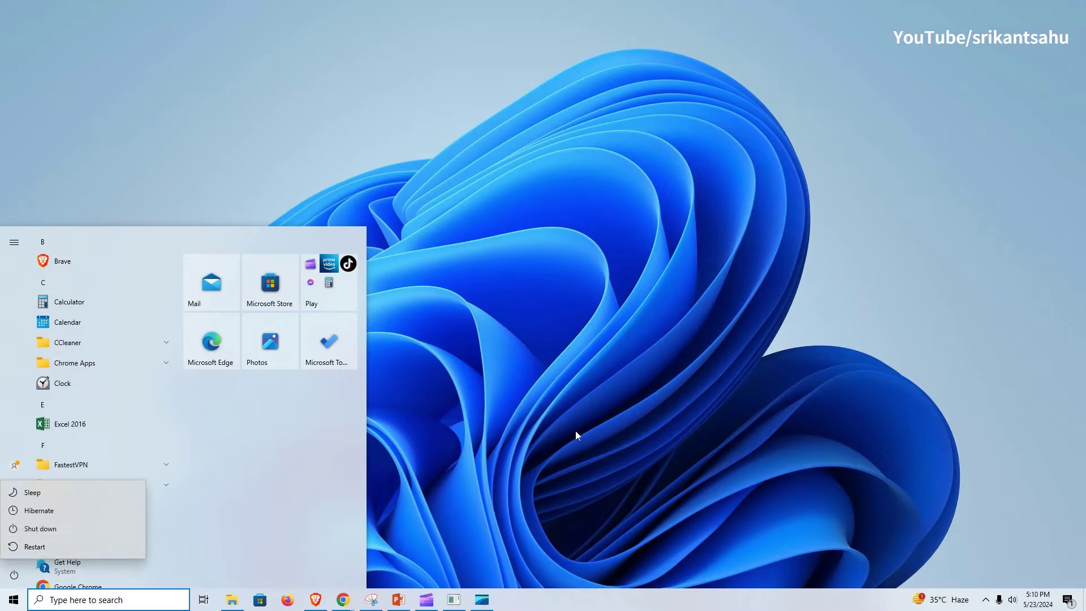
key("Escape")
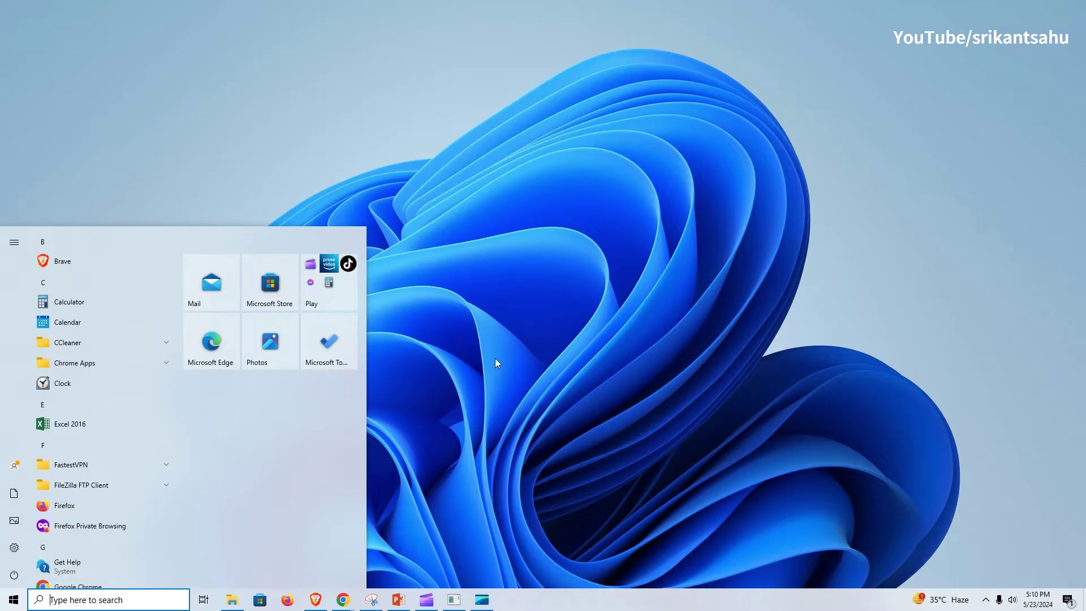
left_click(568, 347)
Start a new update check on the Update & Security > Windows Update page
left_click(14, 600)
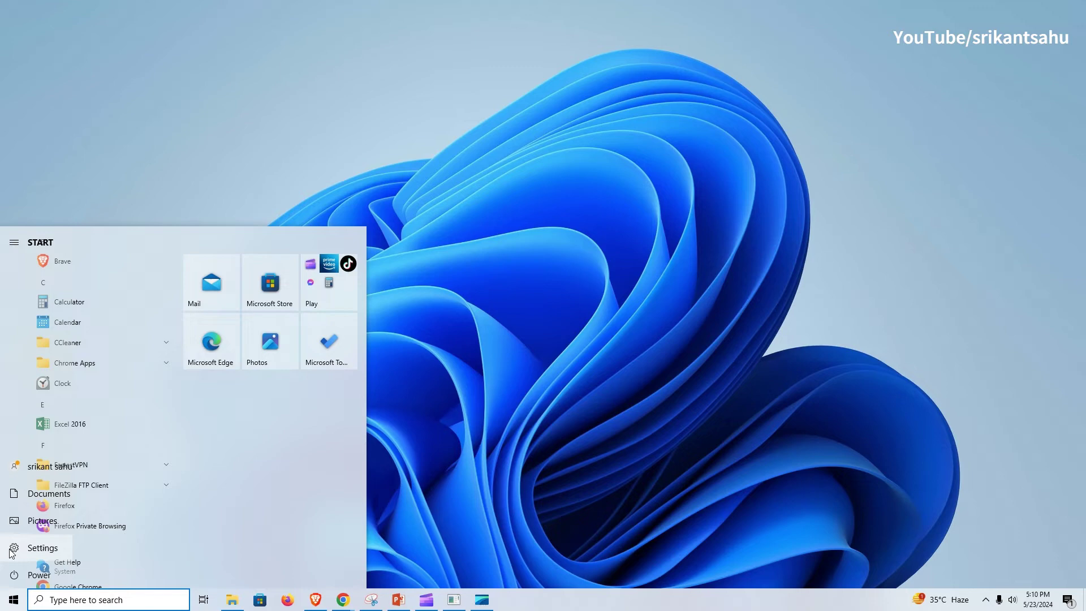
left_click(34, 501)
left_click(509, 390)
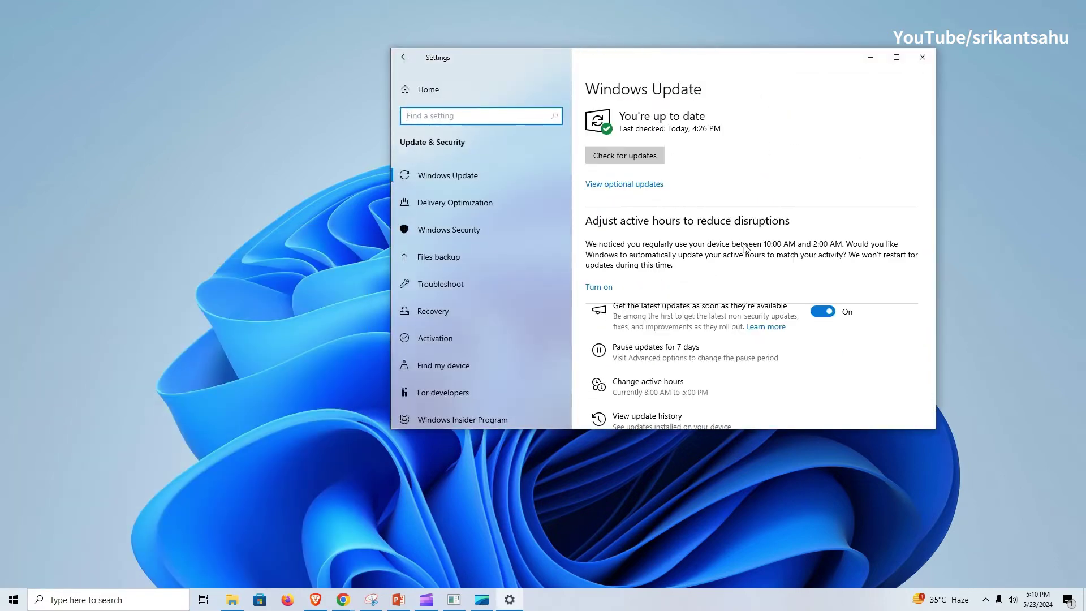
left_click(628, 156)
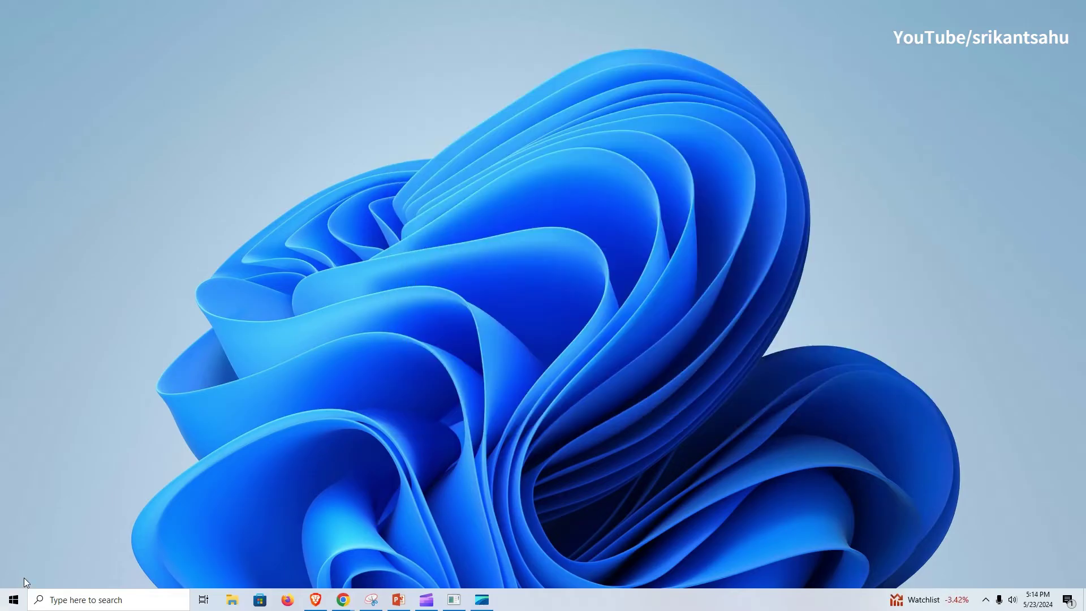
Run the Windows Update troubleshooter from Additional troubleshooters and move its window aside
left_click(15, 600)
left_click(42, 547)
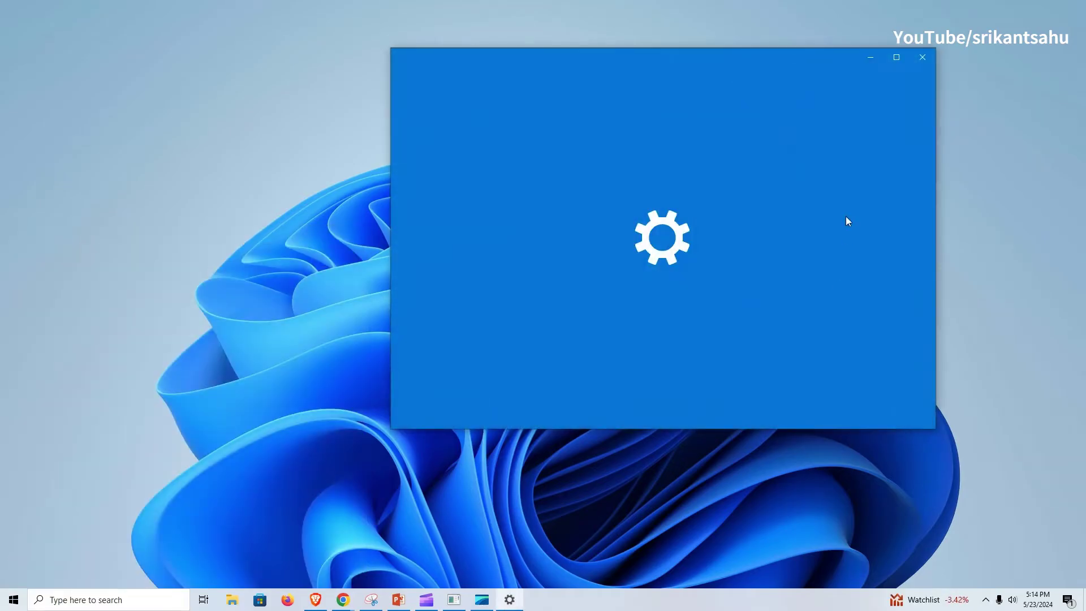
scroll(746, 294, "down", 1)
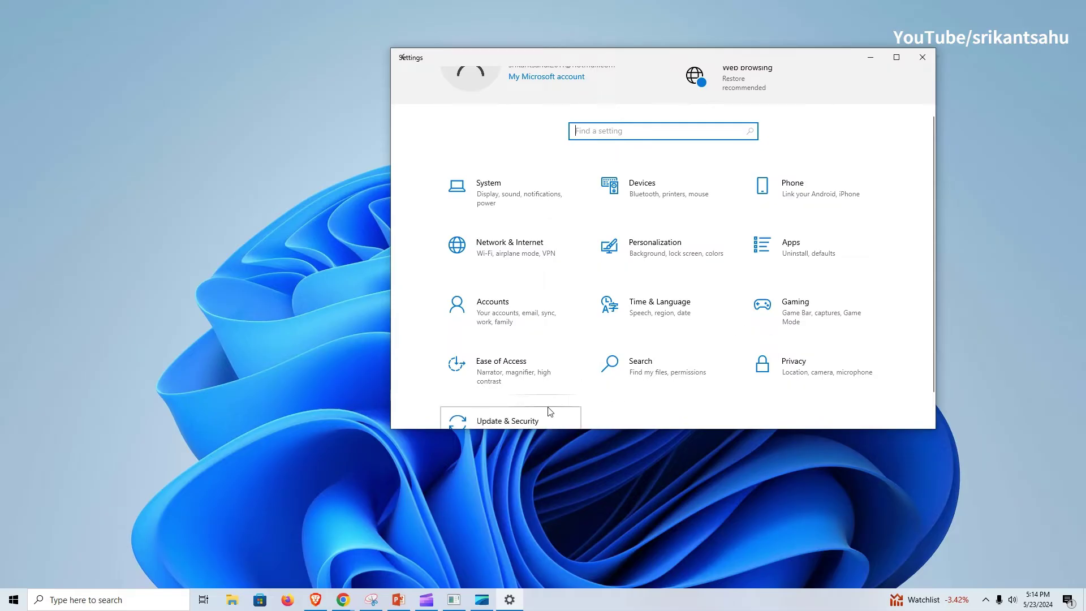
left_click(507, 419)
left_click(452, 289)
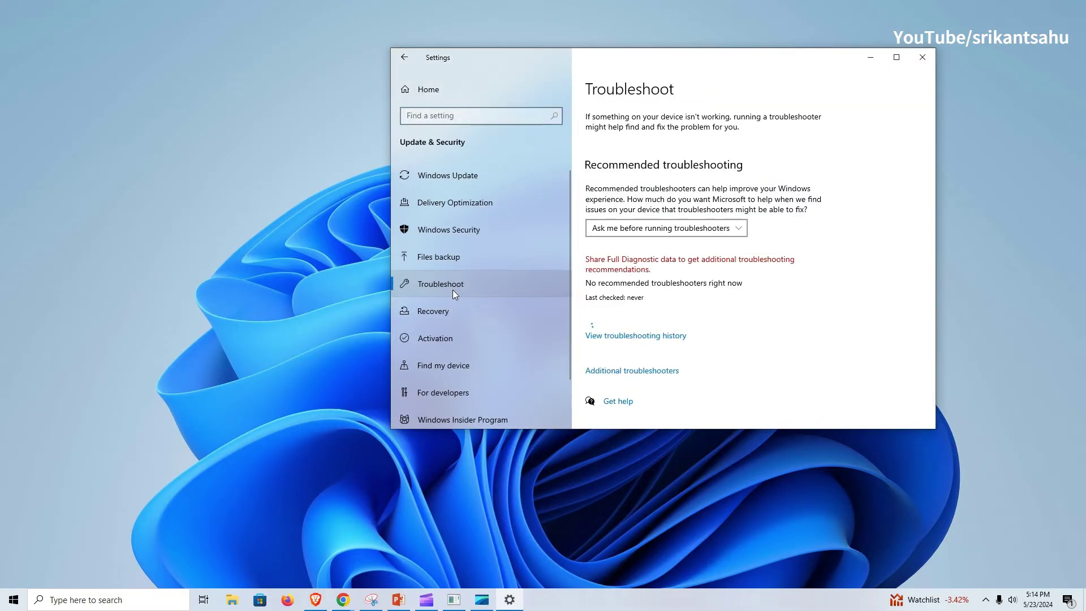
left_click(633, 370)
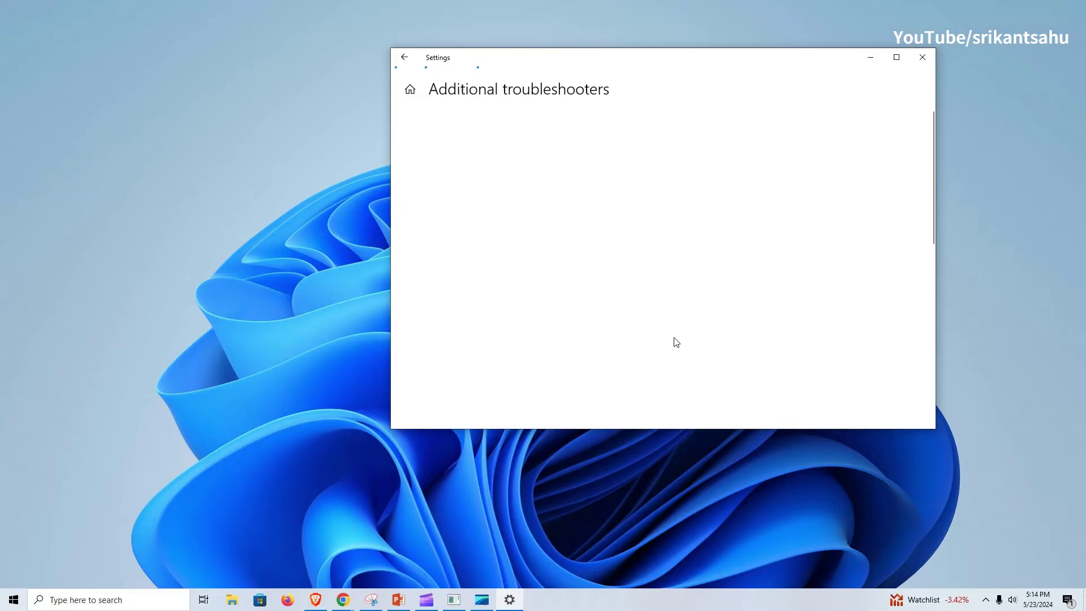
left_click(497, 270)
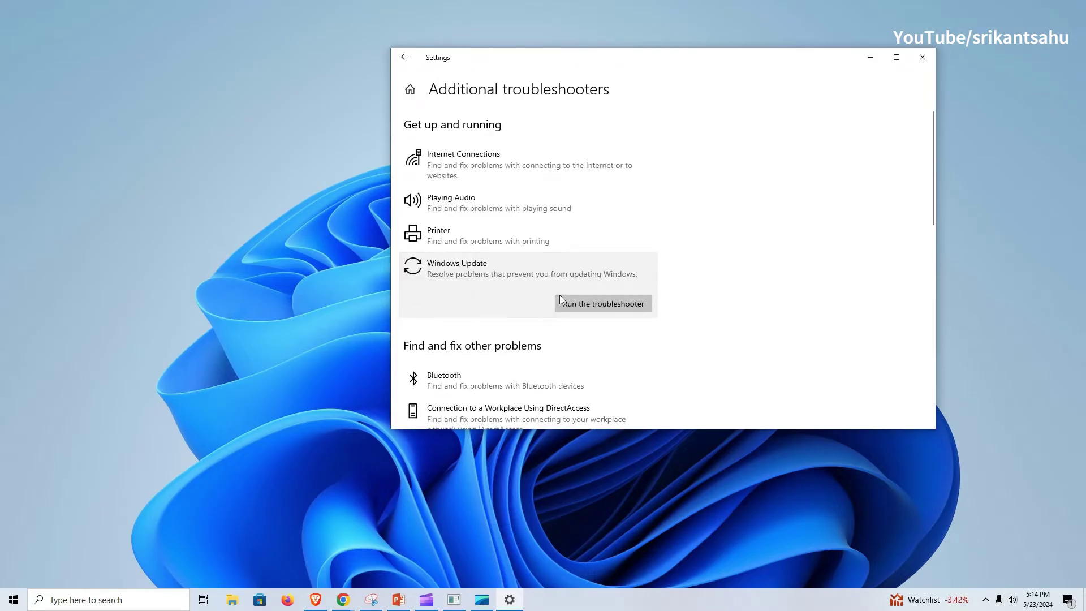
left_click(587, 304)
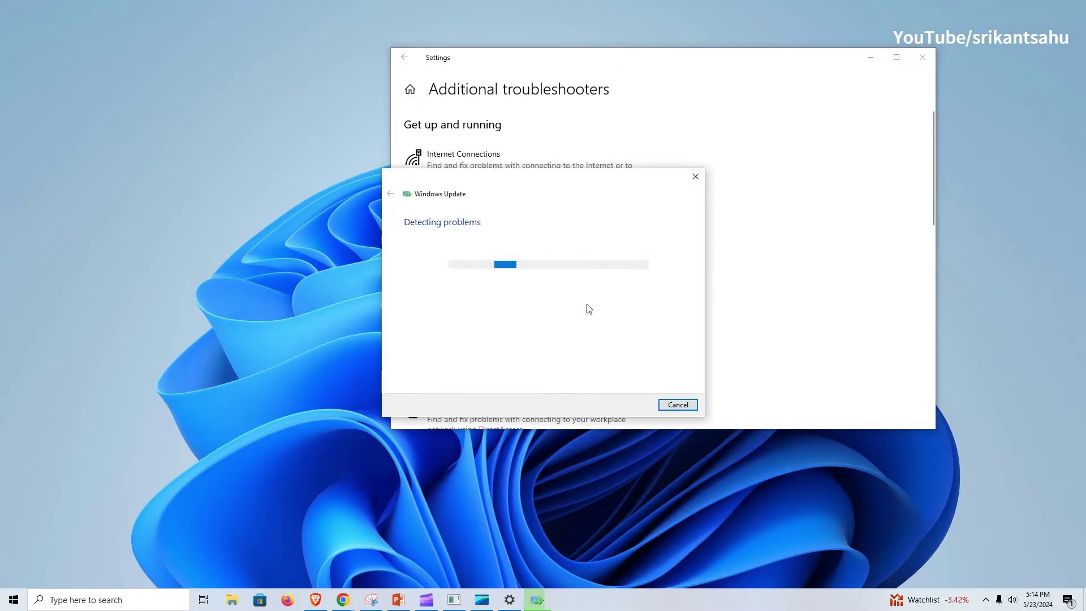
left_click_drag(559, 63, 698, 177)
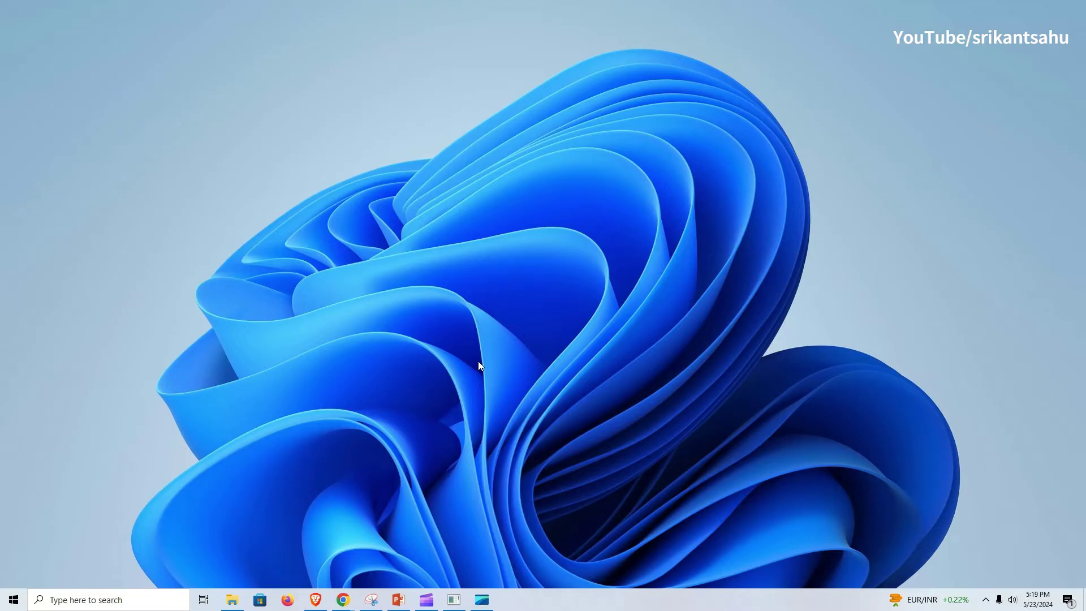
Open the Services console and stop the Windows Update service
left_click(75, 600)
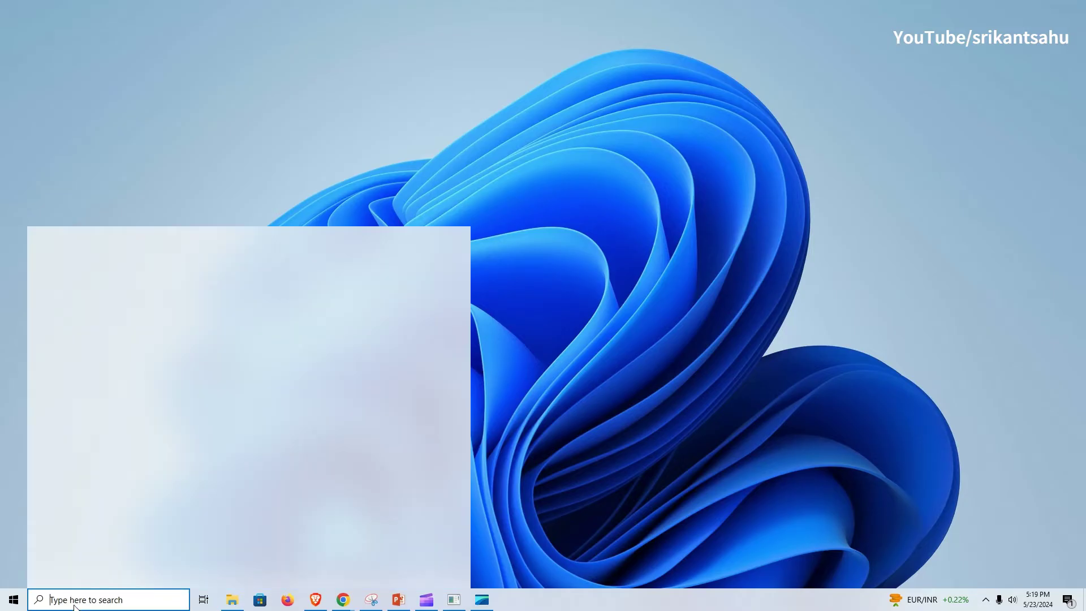
type("services")
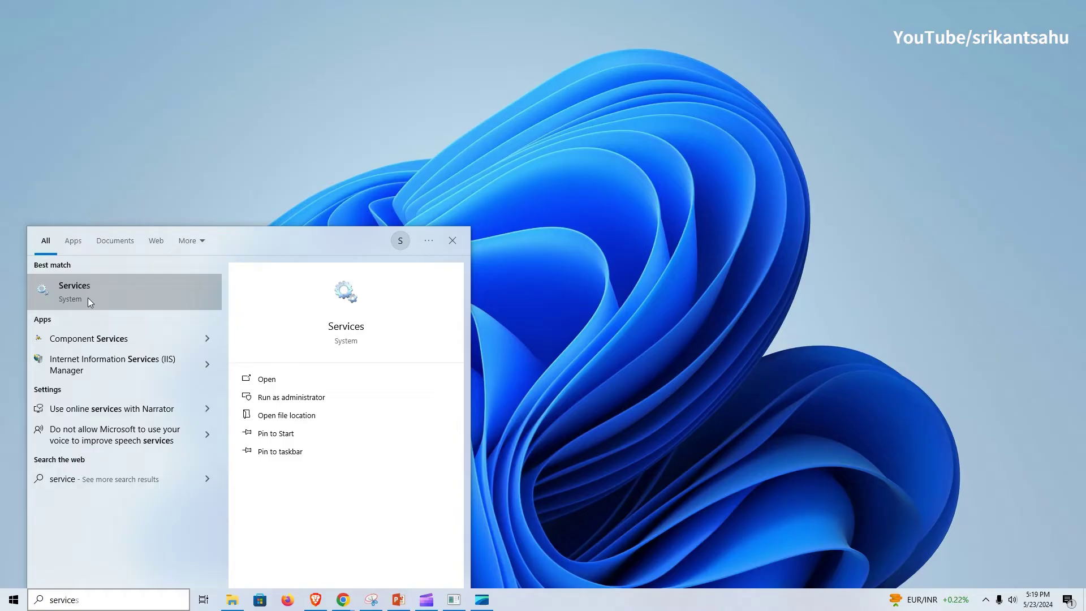
key("Return")
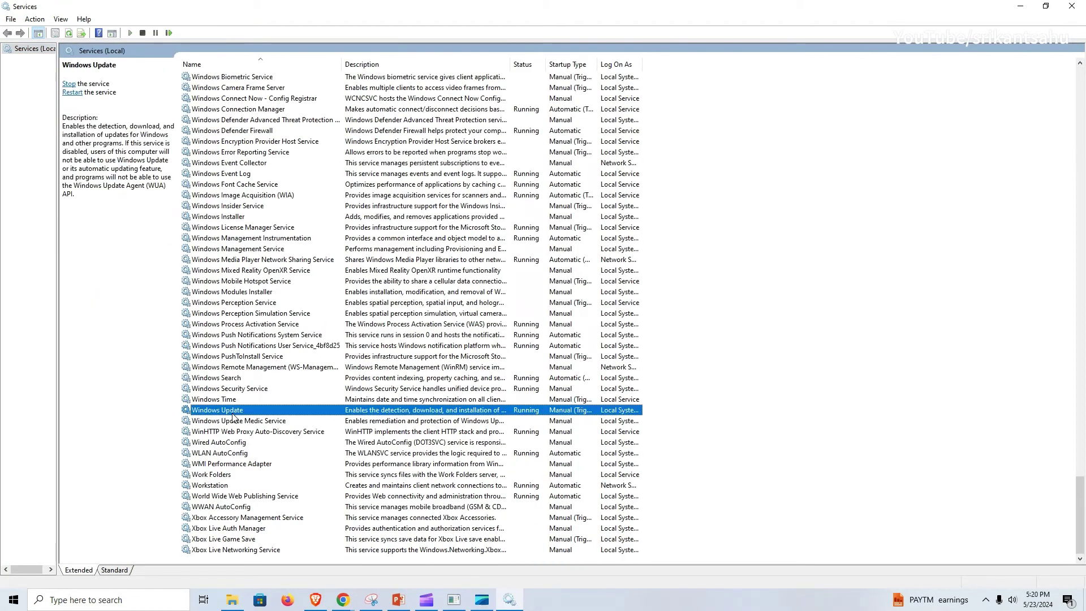
right_click(231, 411)
left_click(258, 436)
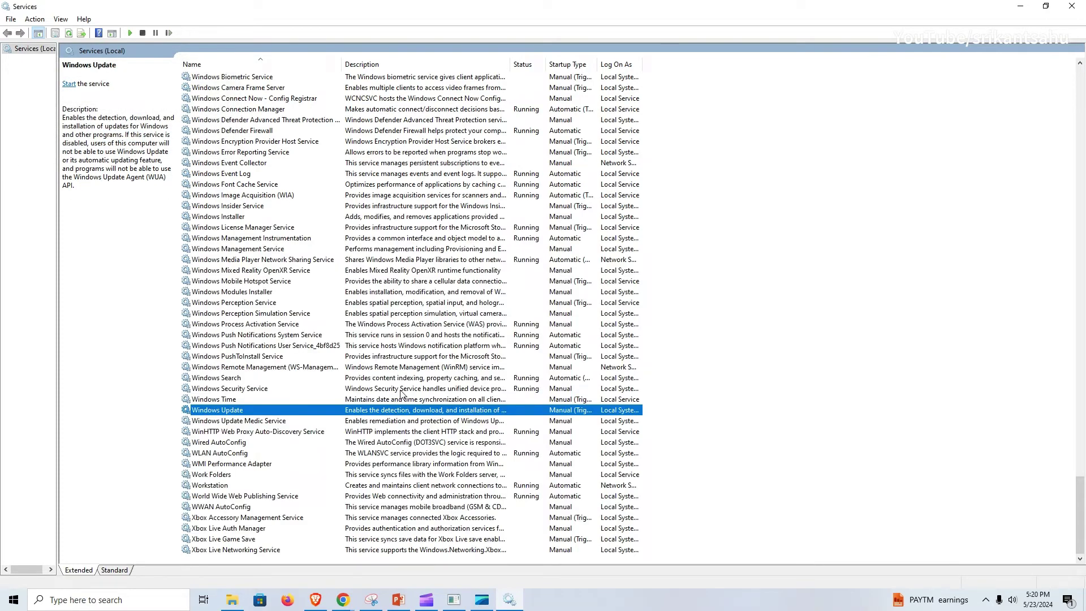
Minimize Services and browse to C:\Windows\SoftwareDistribution\Download in File Explorer
left_click(1020, 7)
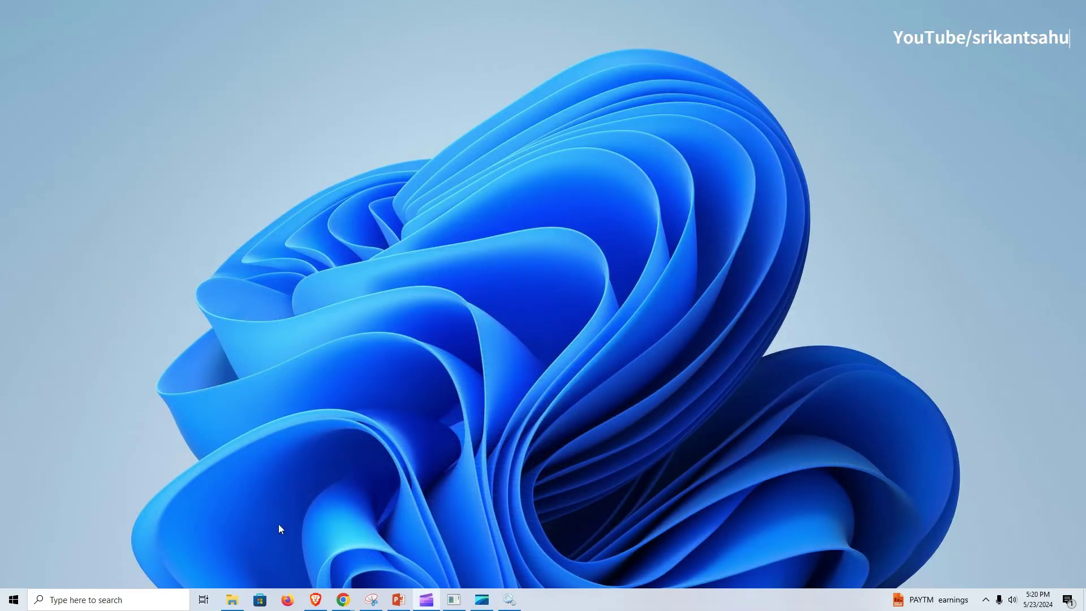
left_click(136, 600)
type("this pc")
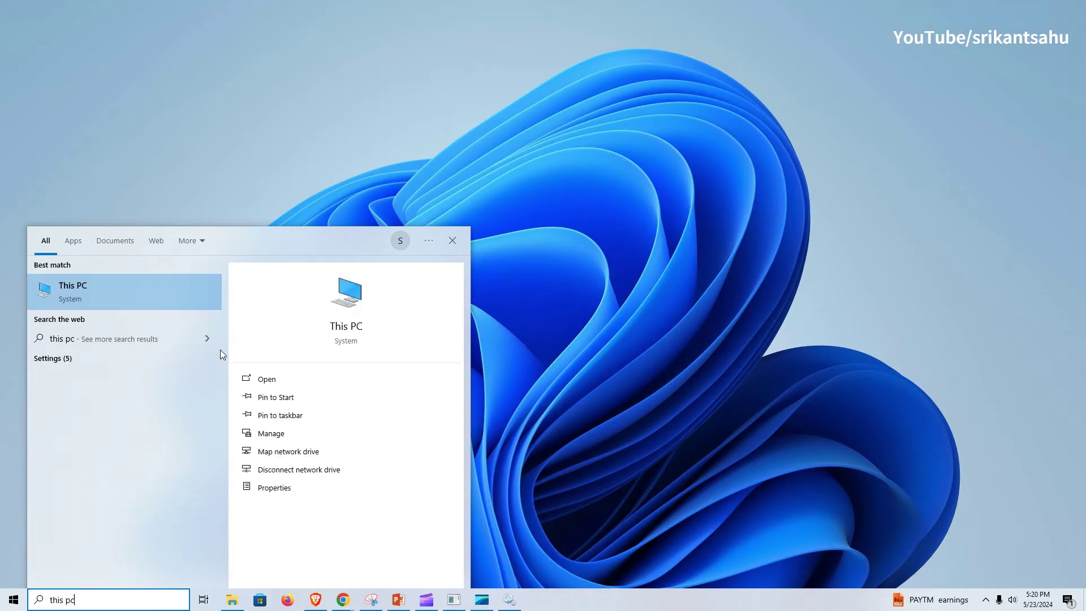
left_click(138, 296)
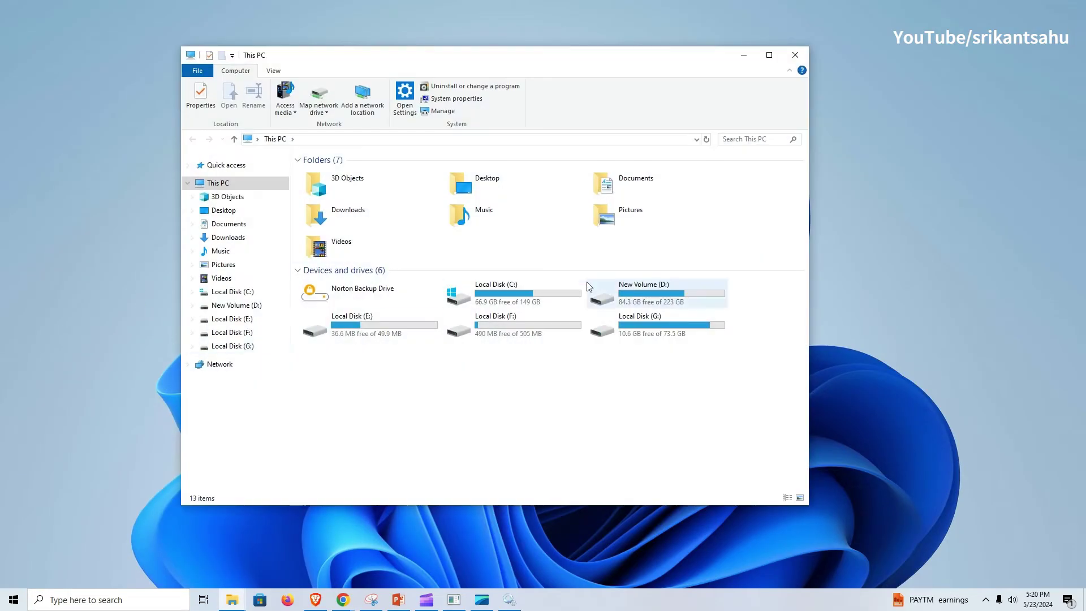
double_click(528, 303)
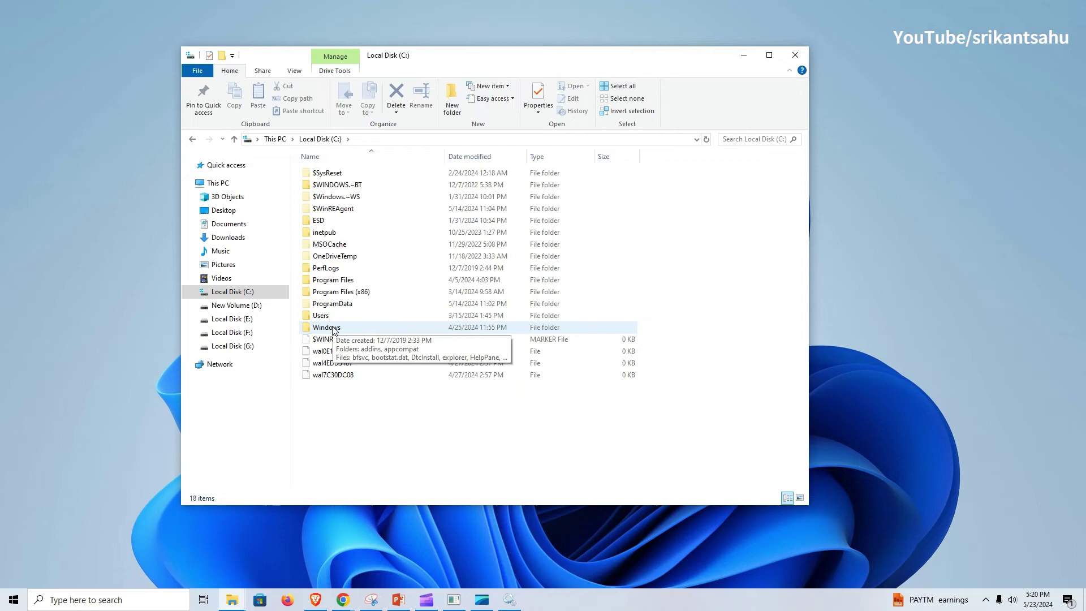
double_click(335, 330)
left_click(352, 358)
scroll(382, 373, "down", 3)
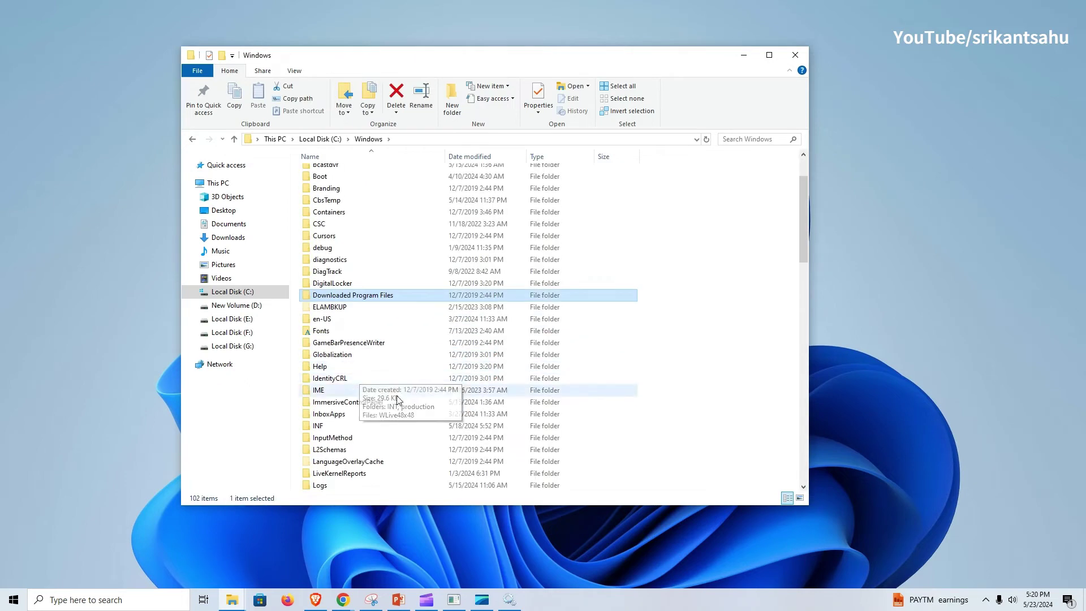
scroll(395, 400, "down", 5)
scroll(395, 400, "down", 3)
left_click(391, 379)
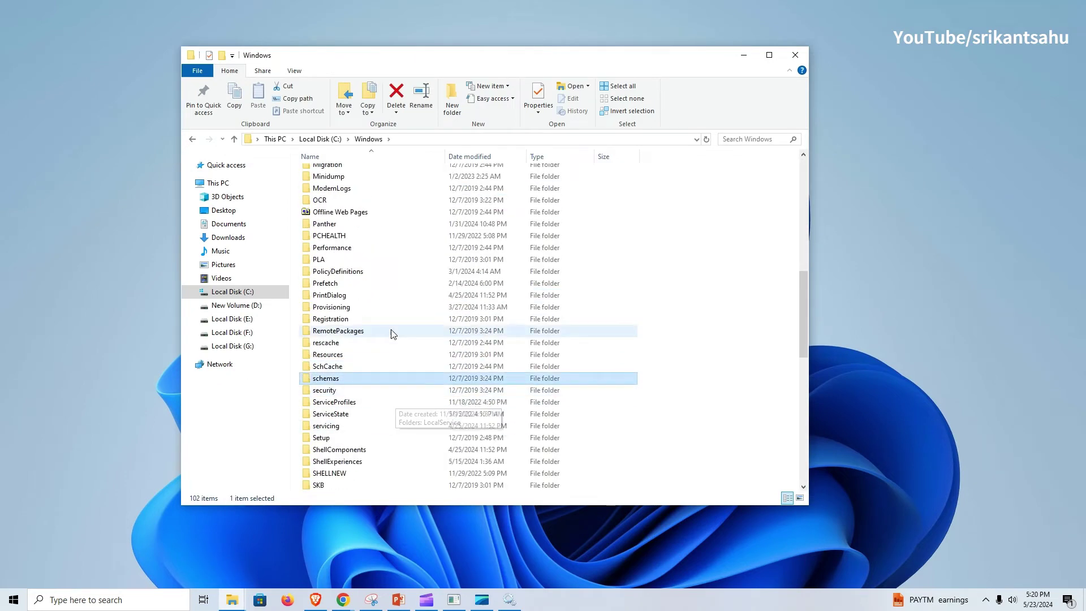
scroll(367, 371, "down", 2)
scroll(357, 374, "down", 2)
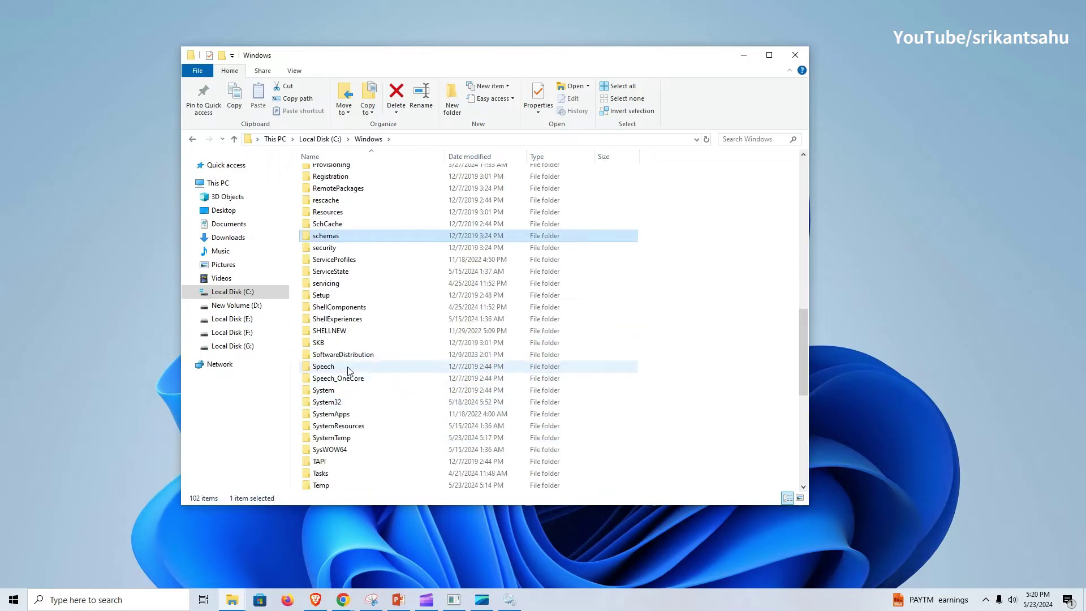
double_click(343, 355)
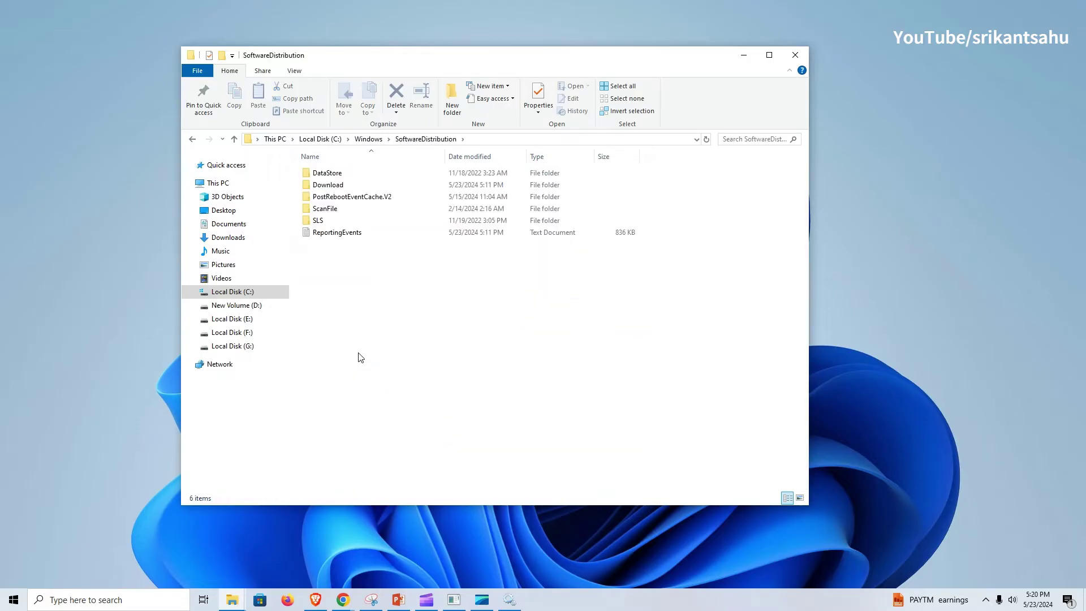
double_click(327, 185)
Delete all 18 cached update files in the Download folder to the Recycle Bin
left_click(524, 140)
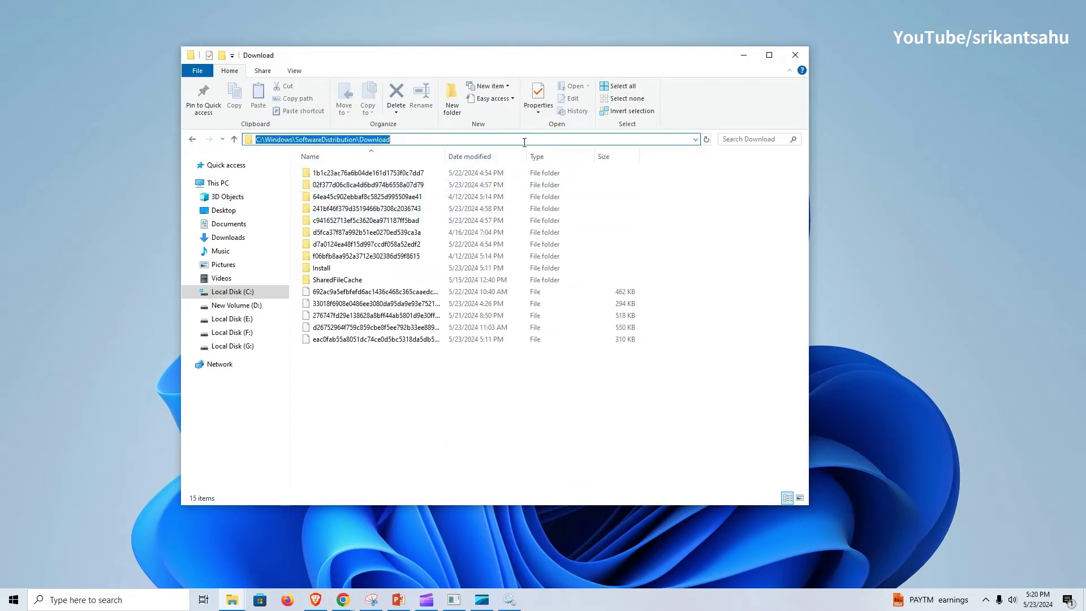
left_click_drag(408, 406, 345, 199)
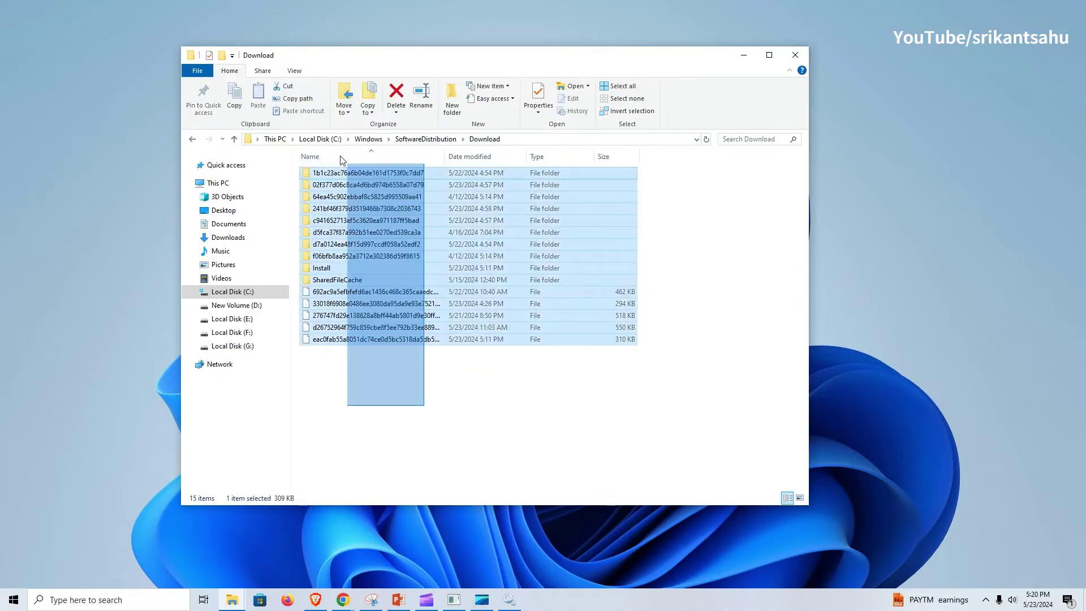
right_click(339, 202)
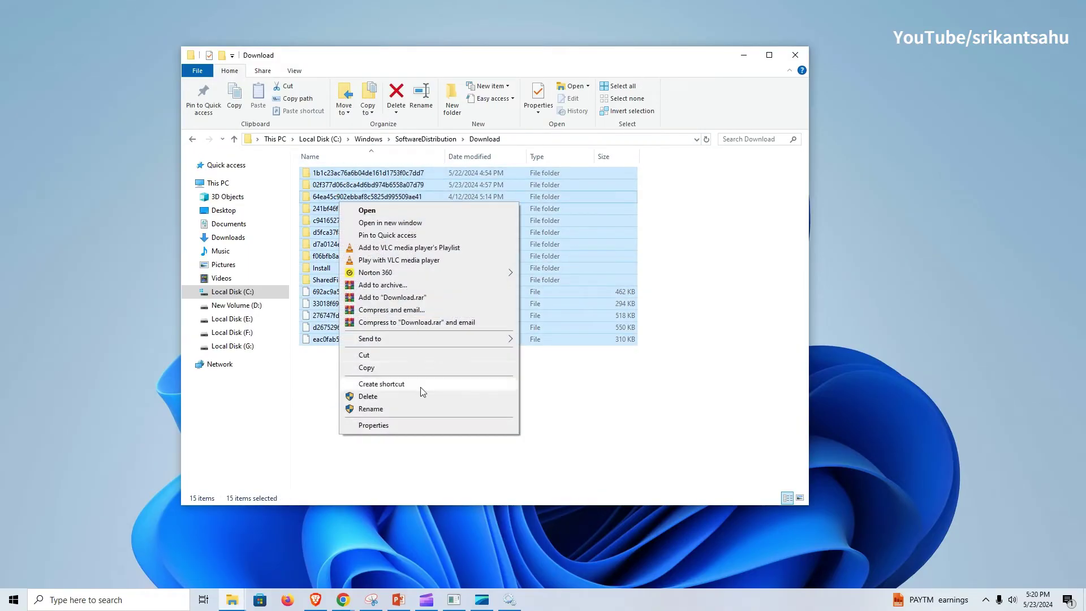
left_click(369, 397)
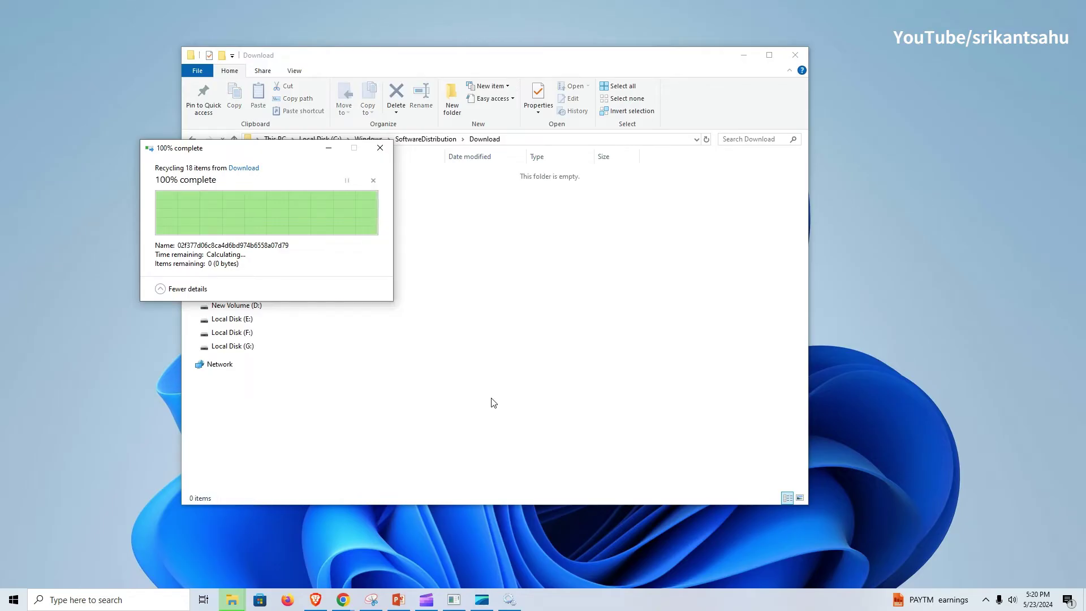
Close File Explorer and start the Windows Update service again in Services
left_click(794, 55)
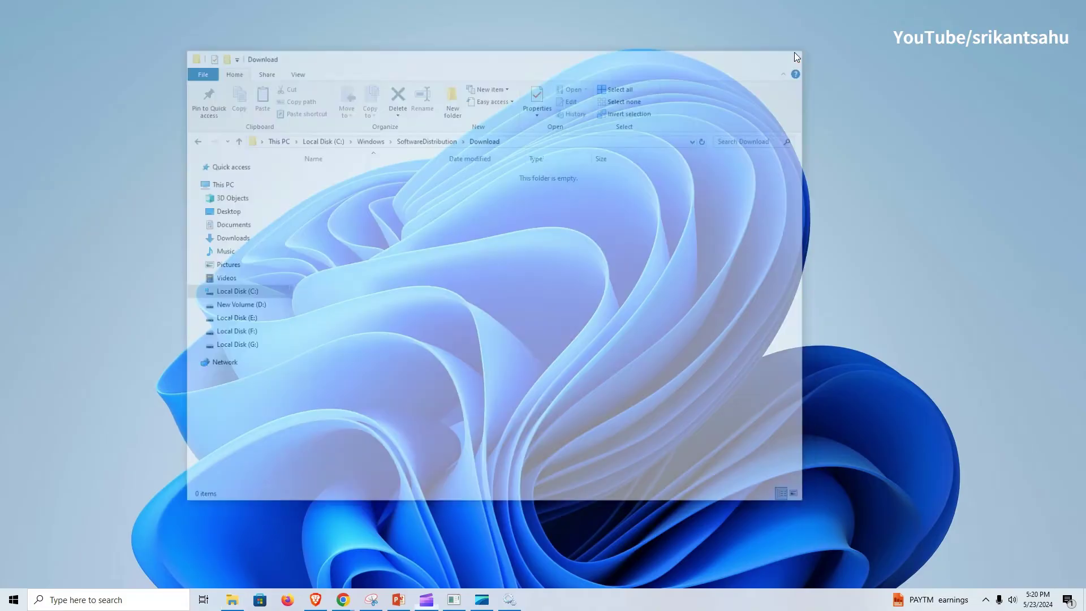
left_click(511, 599)
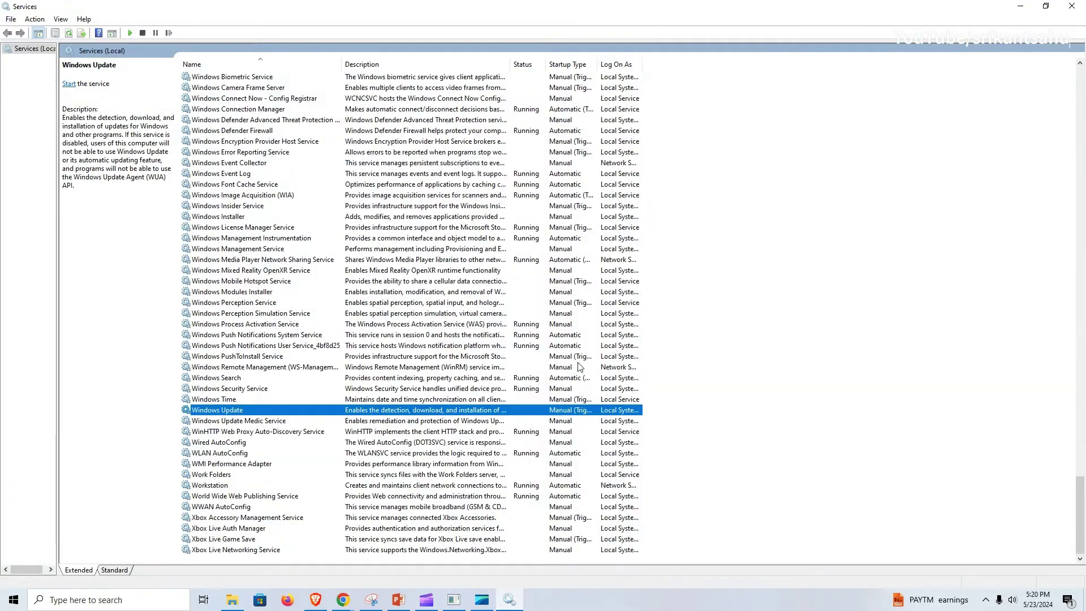
right_click(252, 412)
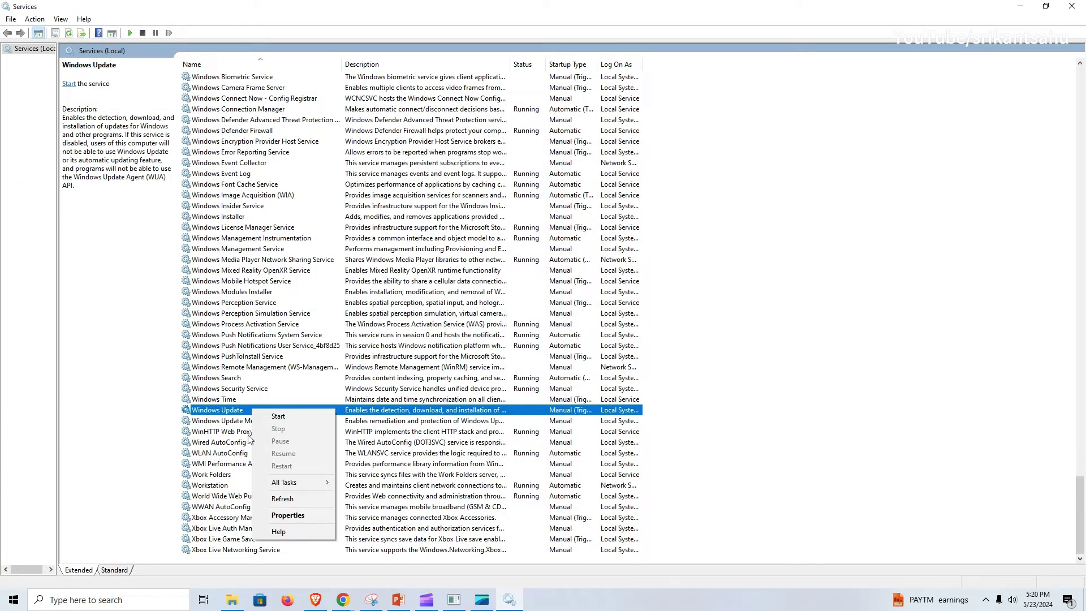
left_click(278, 422)
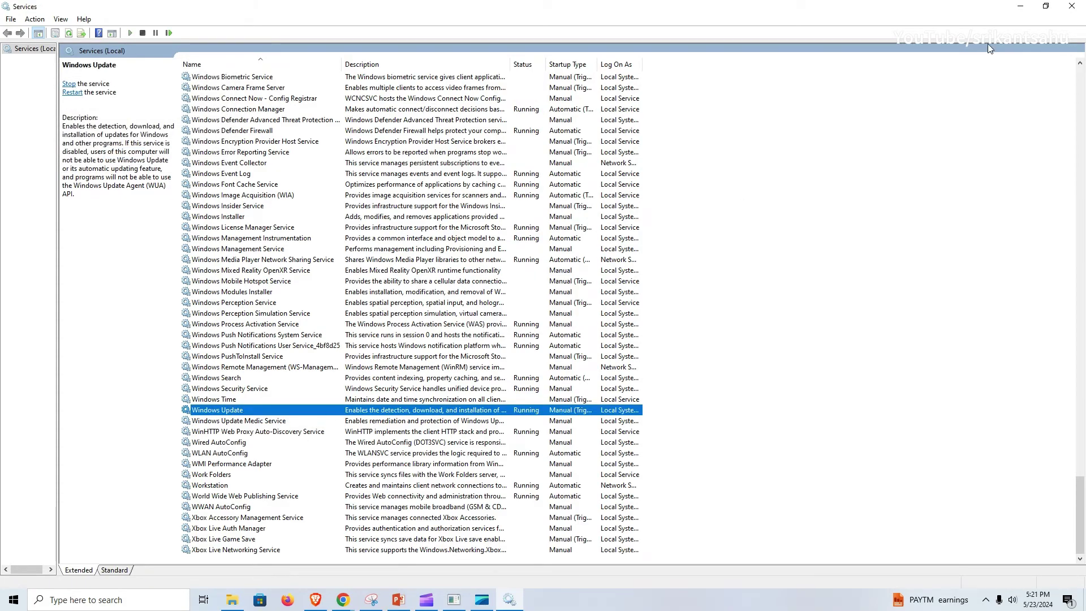
Close Services and run another update check in Settings > Update & Security
left_click(1070, 9)
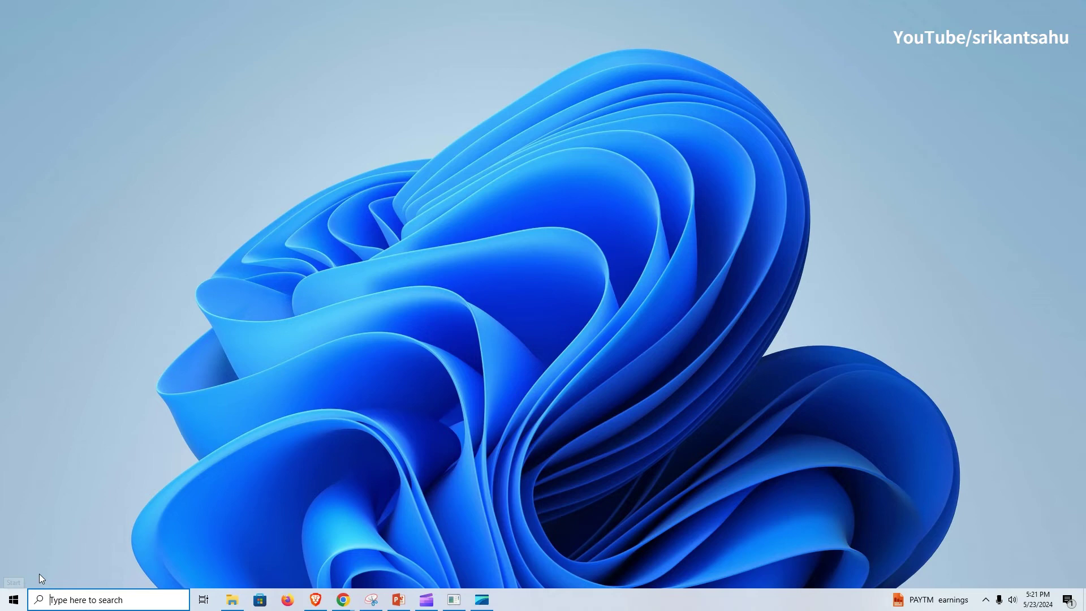
left_click(13, 599)
left_click(27, 569)
scroll(594, 296, "down", 2)
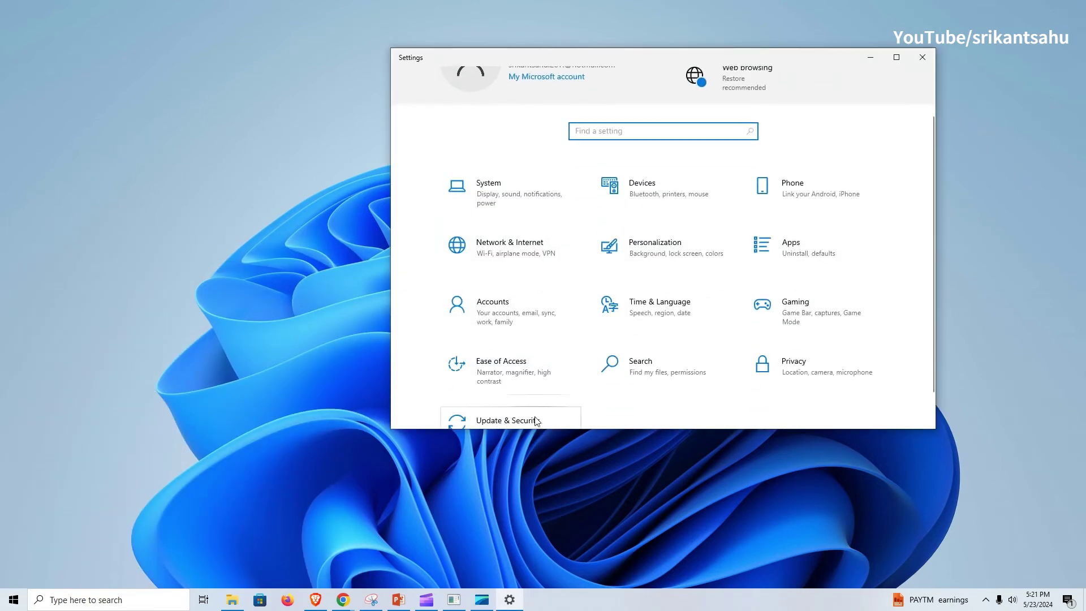
left_click(475, 417)
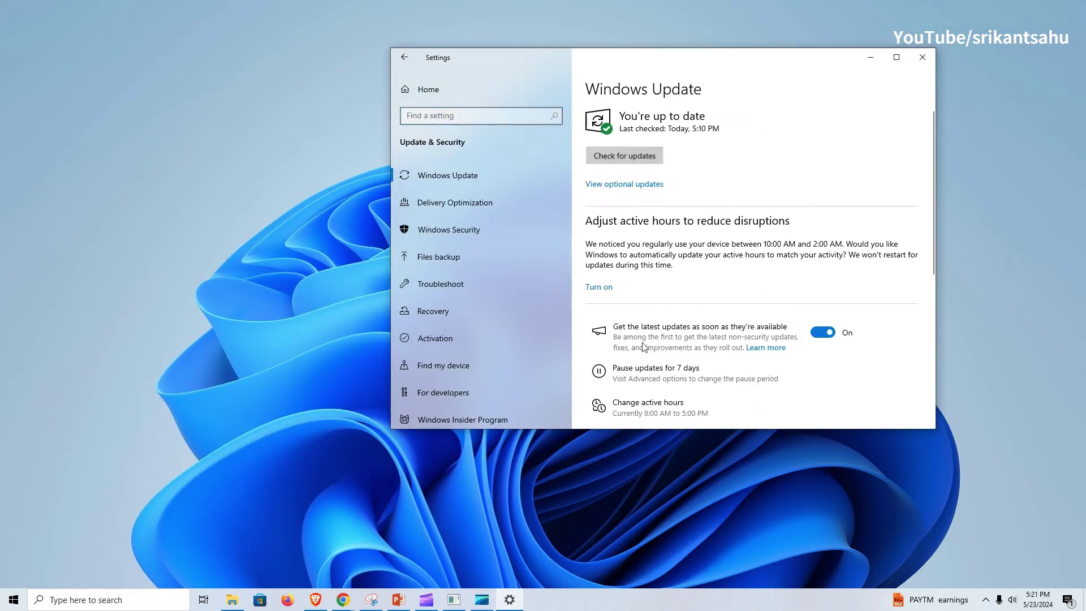
left_click(625, 157)
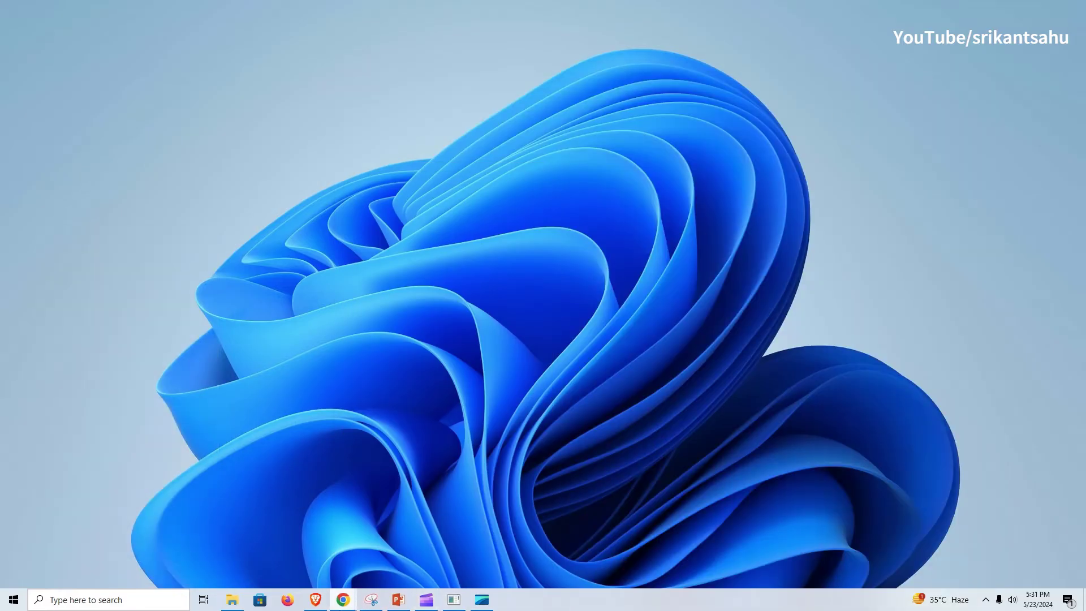
Search Google for 'windows update catalog' in Chrome and open the Microsoft Update Catalog result
left_click(342, 599)
left_click(475, 518)
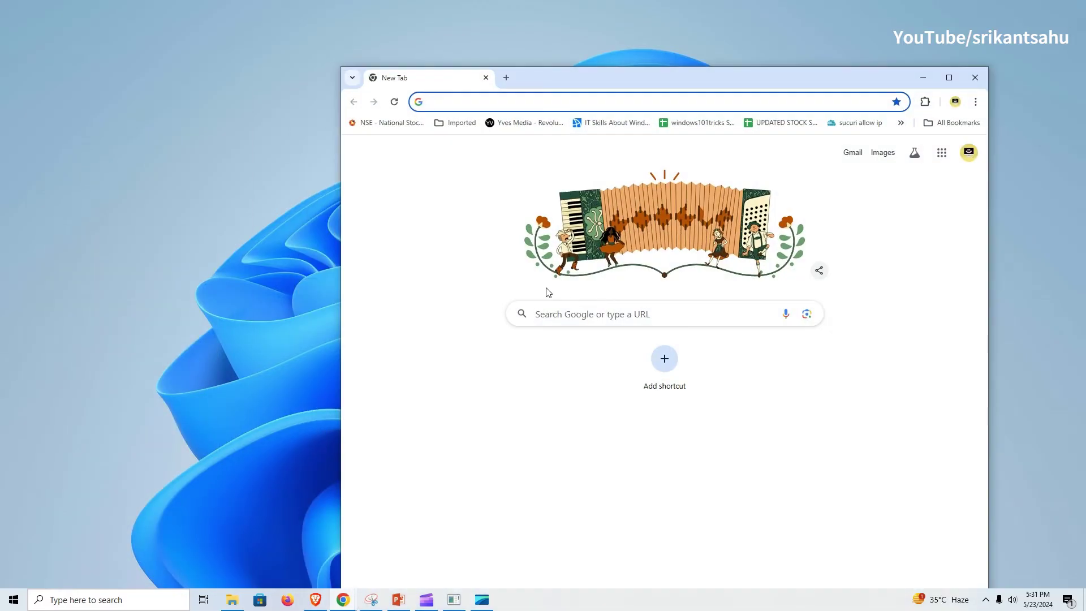
left_click(526, 102)
type("windows up")
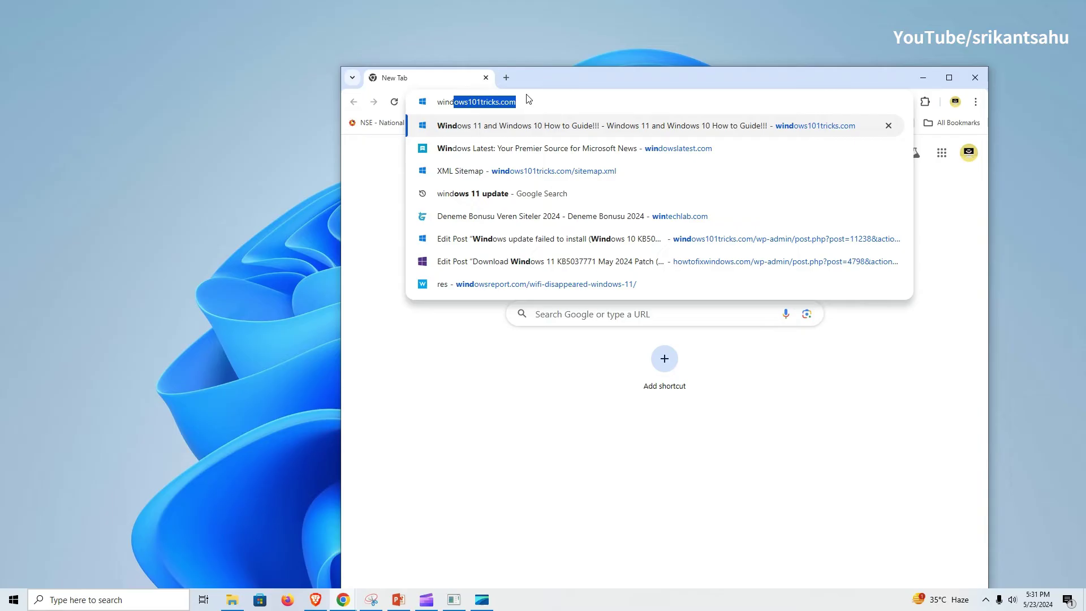
key("Down")
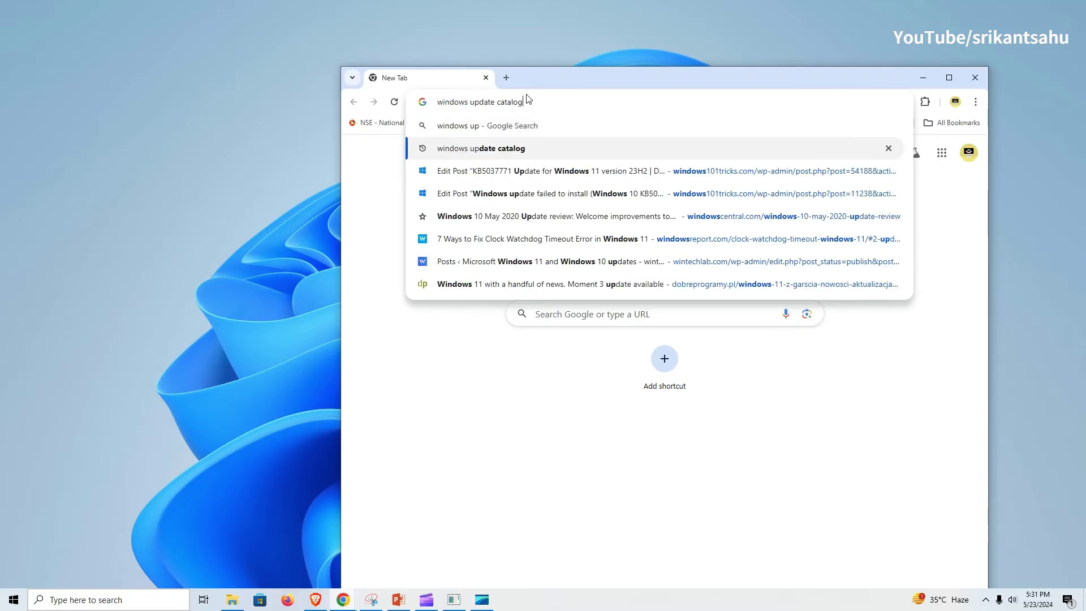
key("Return")
left_click(426, 240)
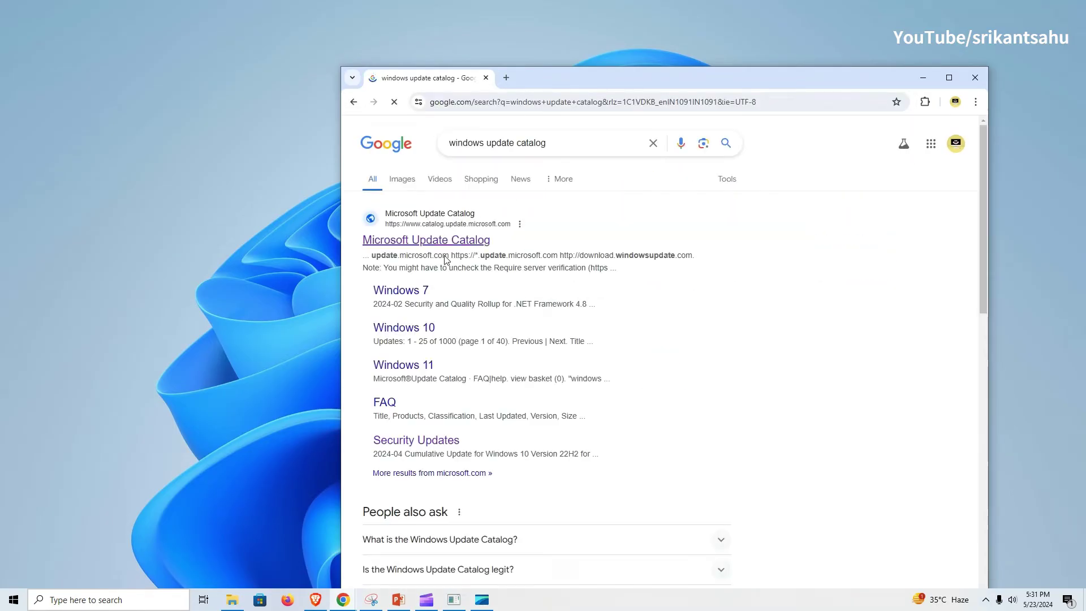
Download the KB5037768 Windows 10 22H2 x64 cumulative update .msu from the catalog and run it
left_click_drag(631, 77, 561, 52)
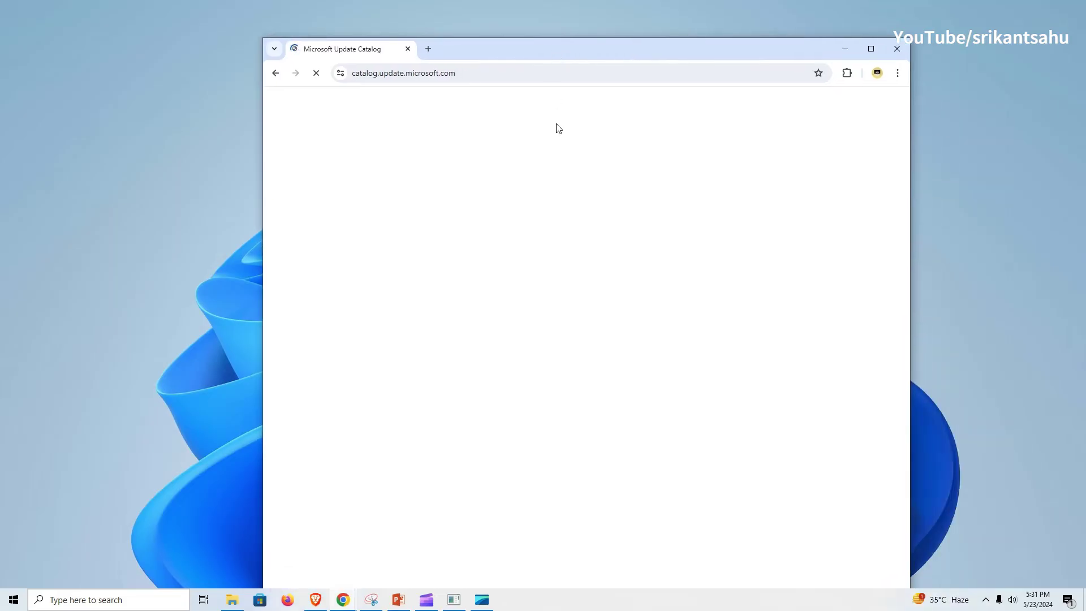
type("KB5037768")
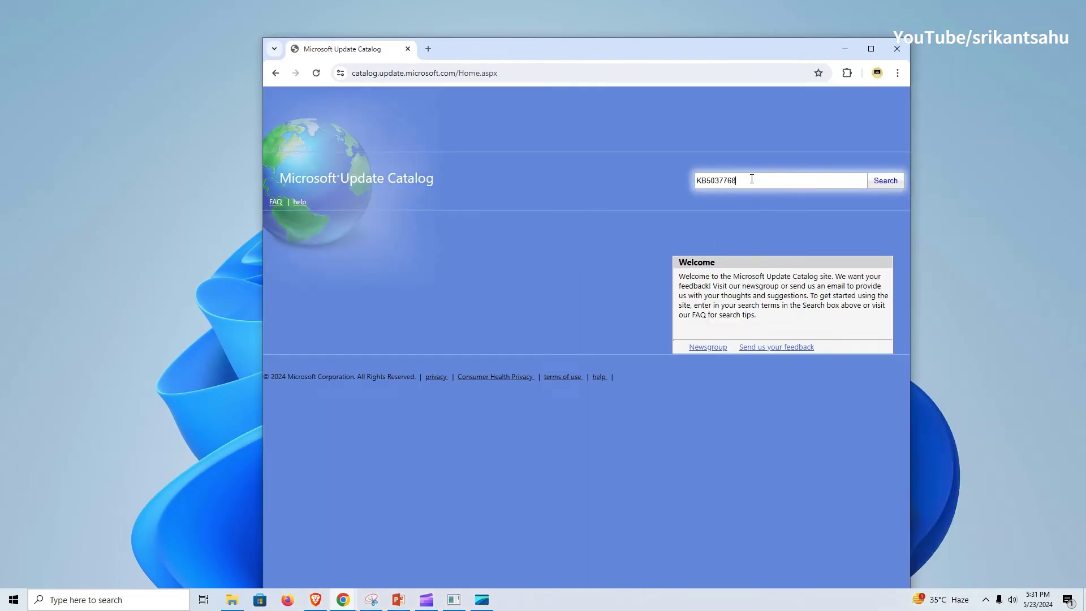
left_click(884, 181)
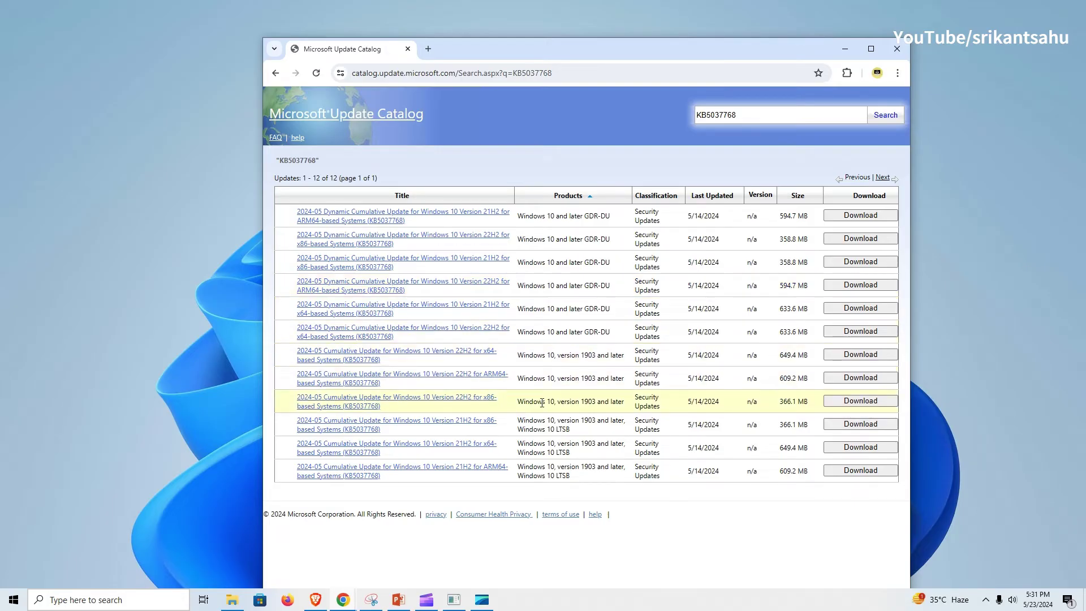
left_click(859, 355)
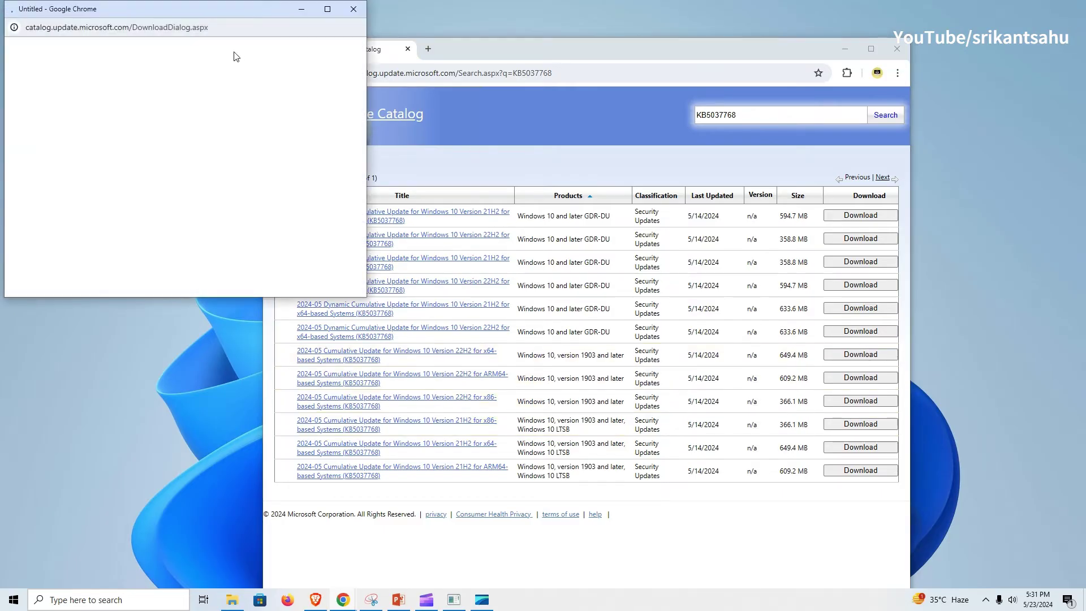
left_click_drag(197, 9, 334, 121)
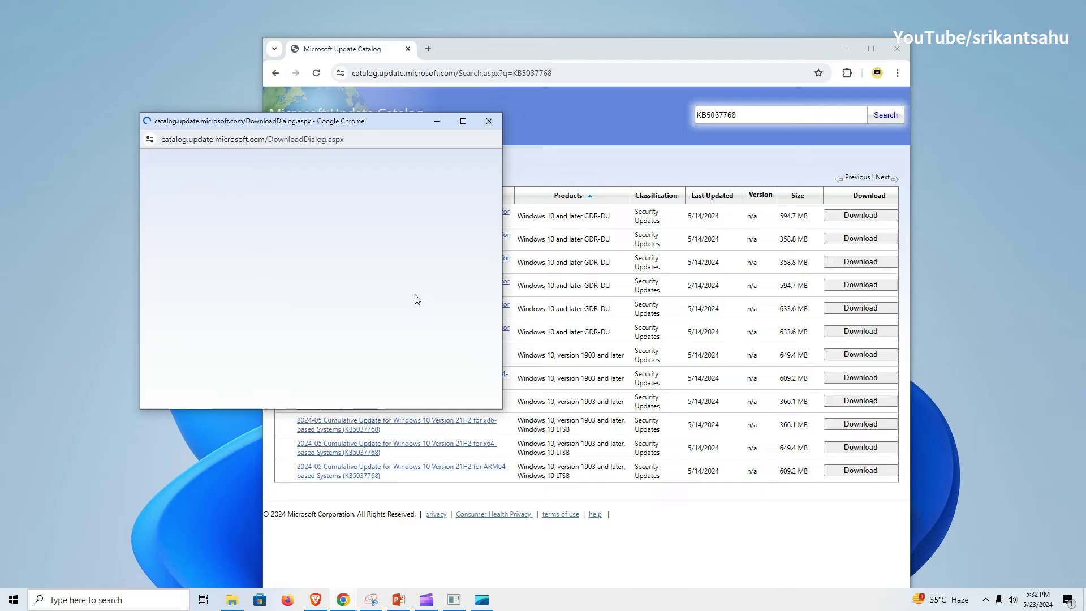
left_click(228, 252)
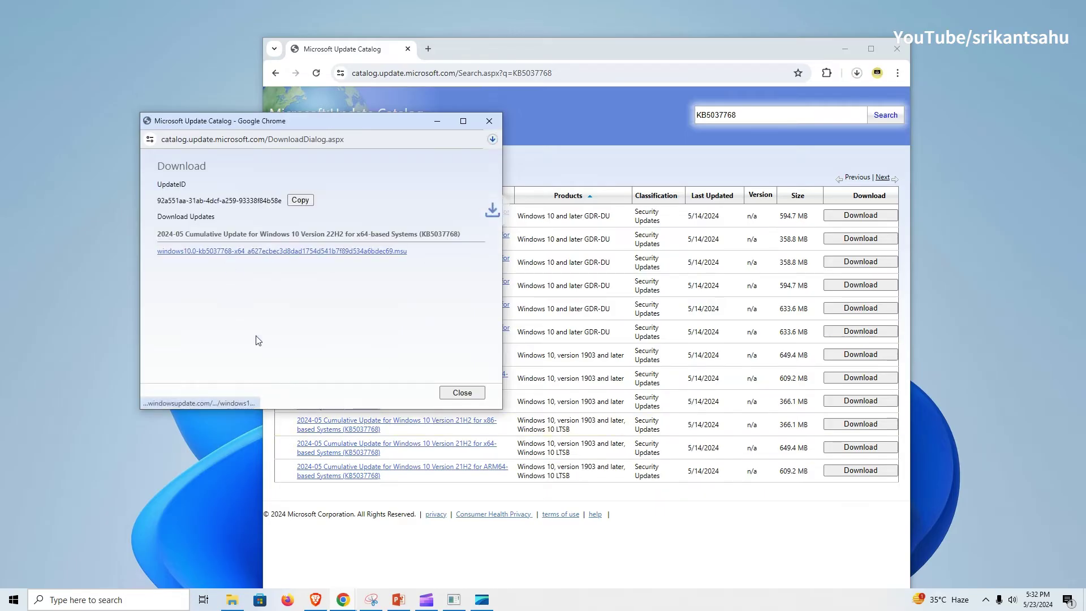
left_click(492, 140)
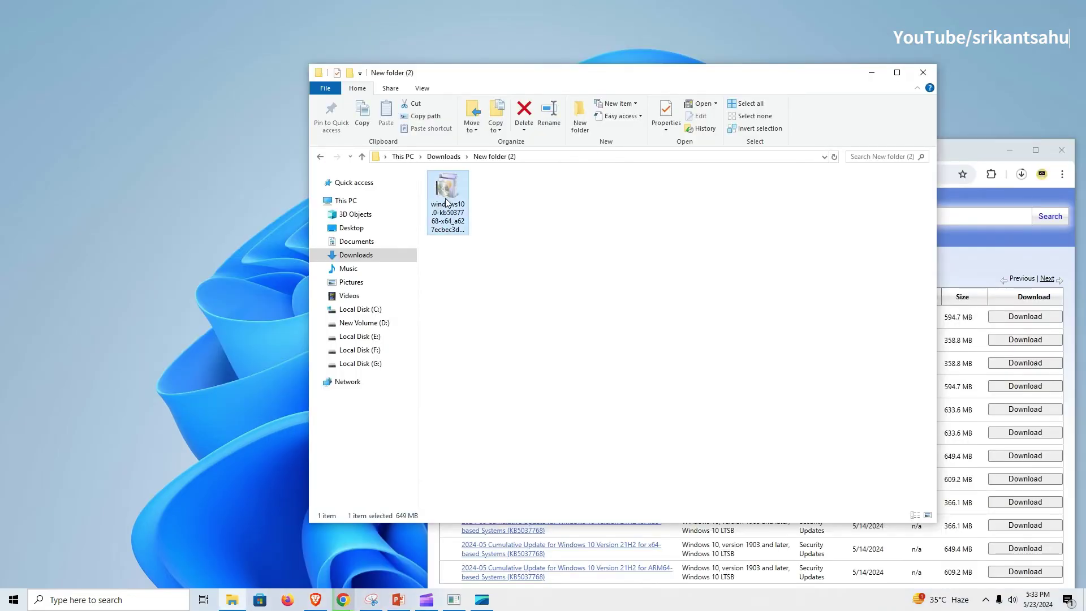
double_click(445, 204)
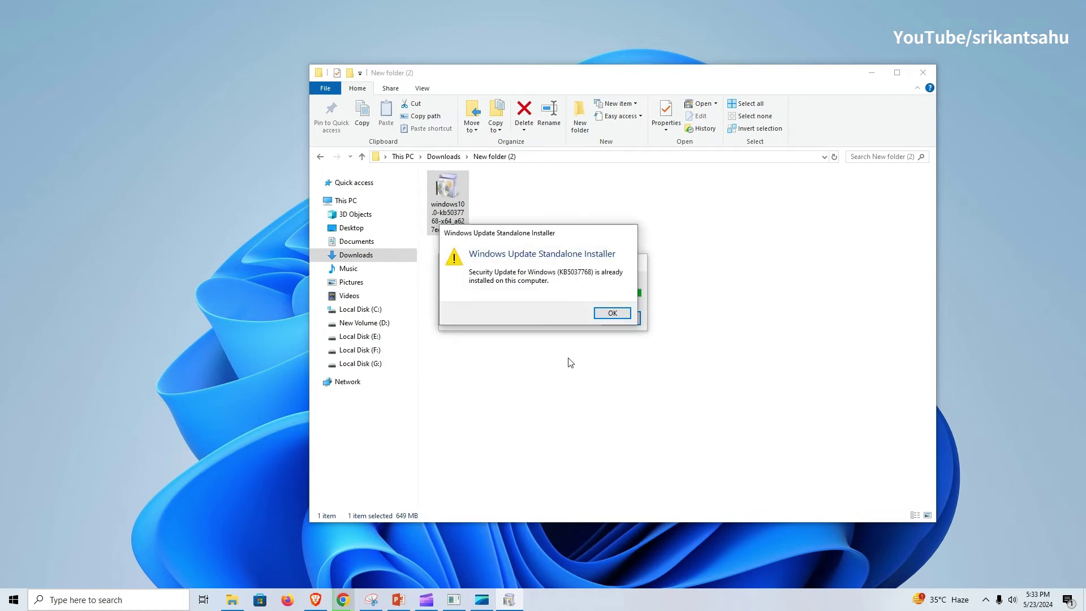
Dismiss the KB5037768 already-installed message and close the File Explorer window
left_click(611, 313)
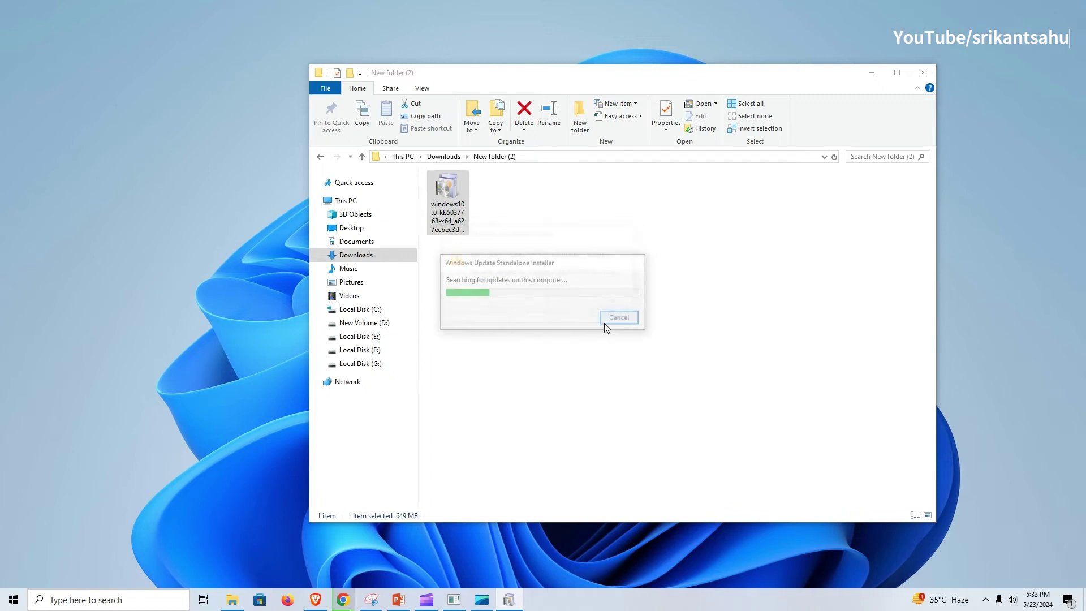
left_click(924, 72)
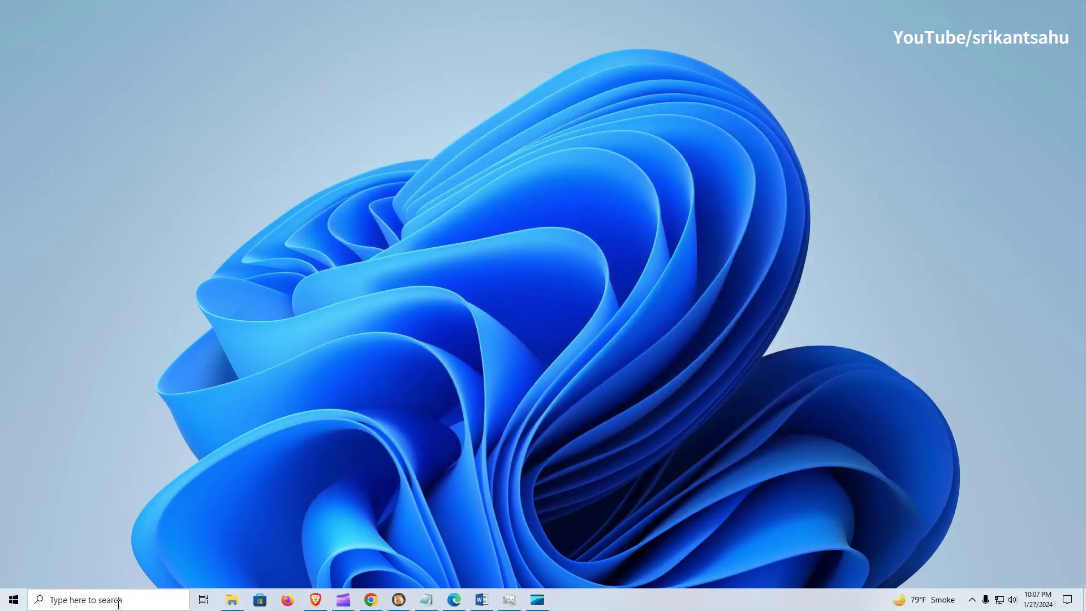
type("cmd")
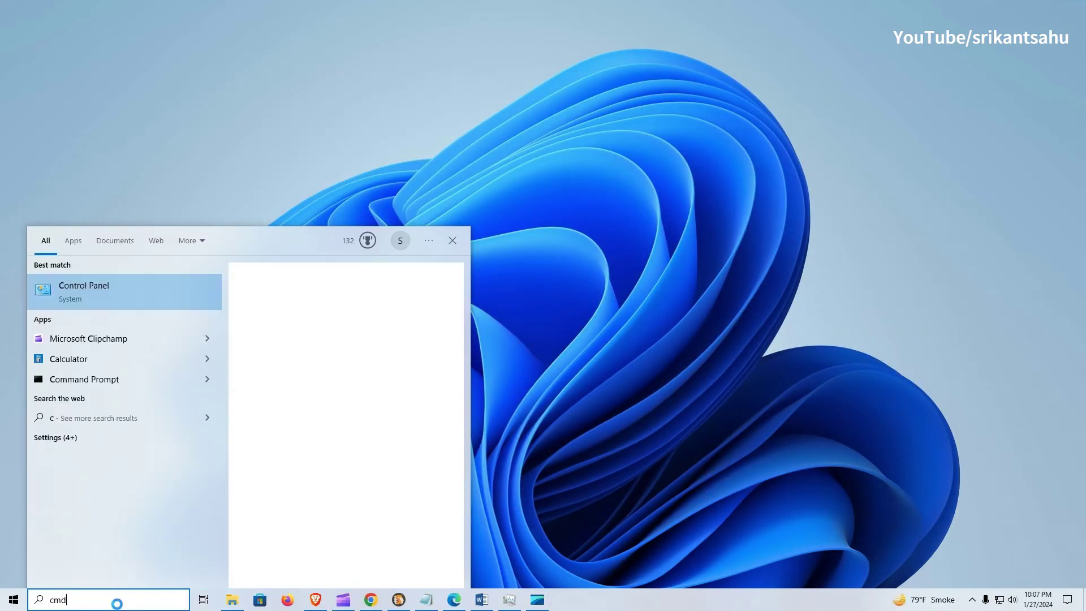
Run sfc /scannow in an elevated Command Prompt until verification reaches 100%
left_click(291, 397)
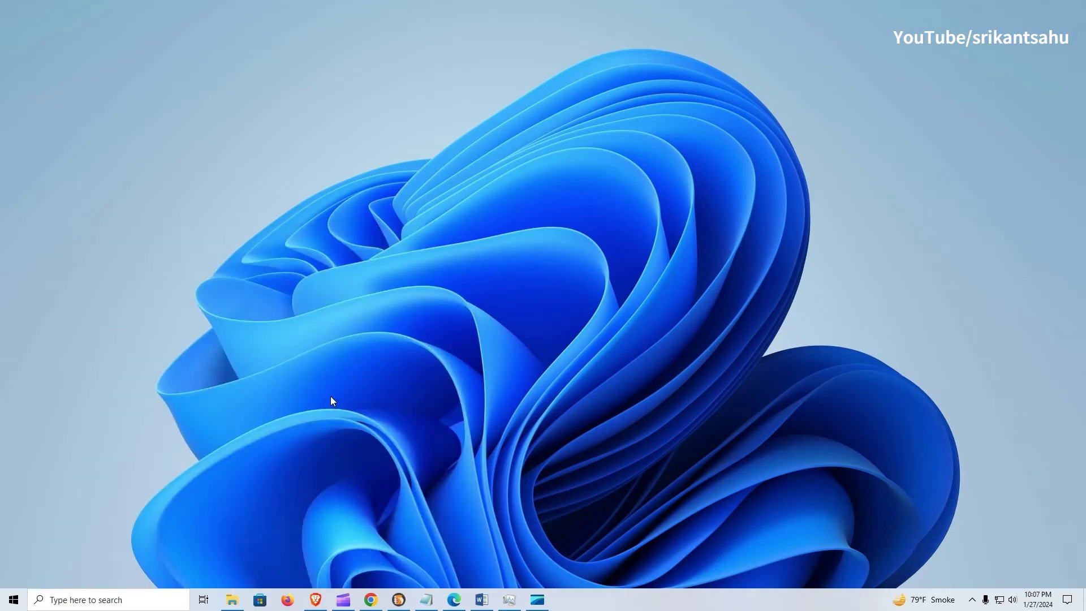
left_click_drag(385, 62, 692, 87)
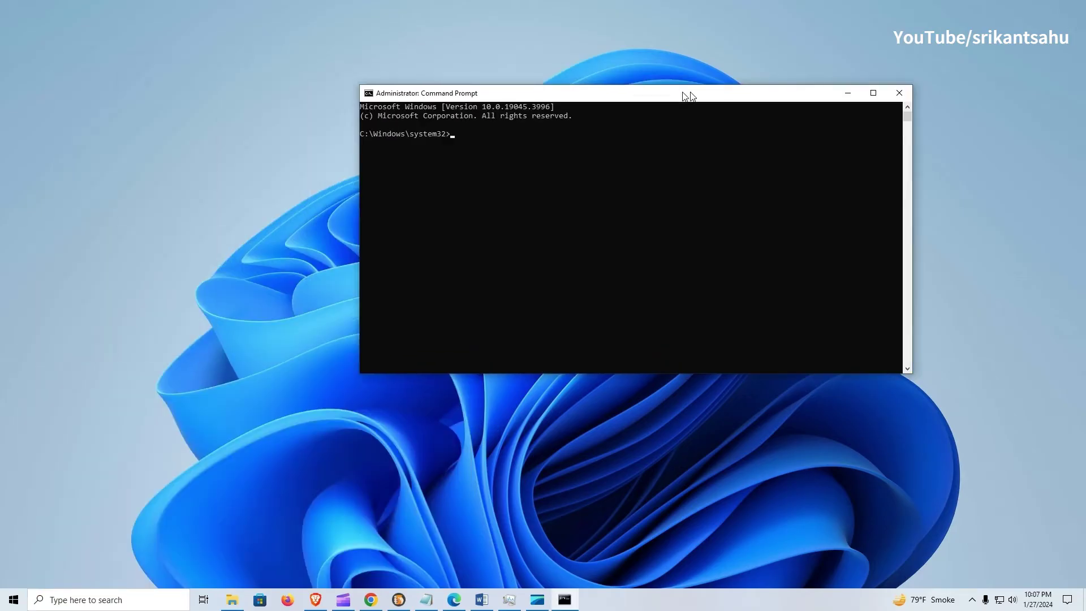
type("sfc")
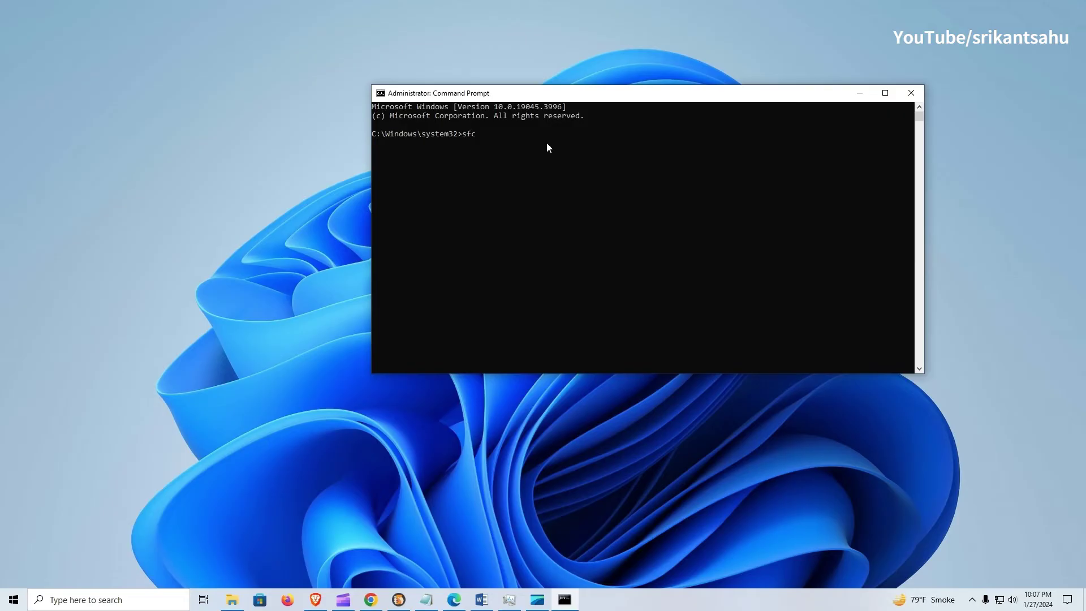
type(" /scannow")
key("Return")
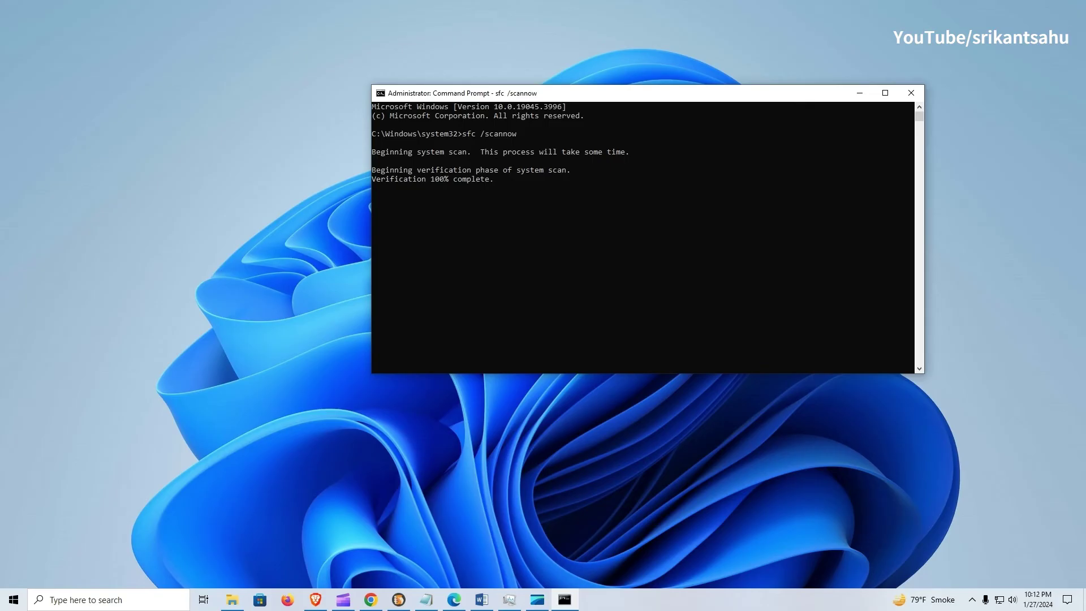
type("DISM /Online /Cleanup-Image /RestoreHealth")
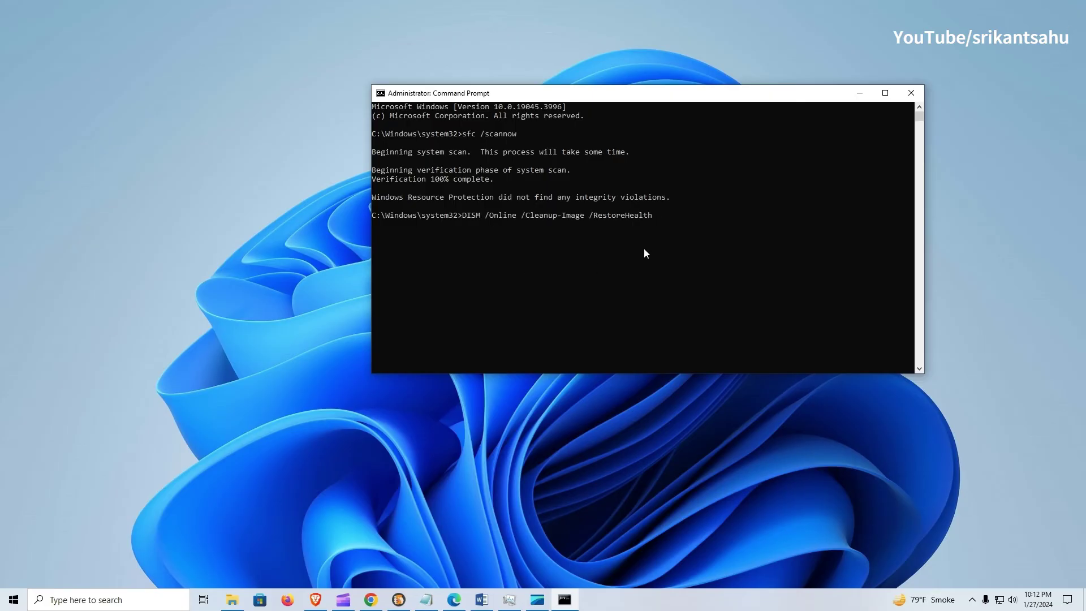
Run DISM /Online /Cleanup-Image /RestoreHealth to repair the Windows image
key("Return")
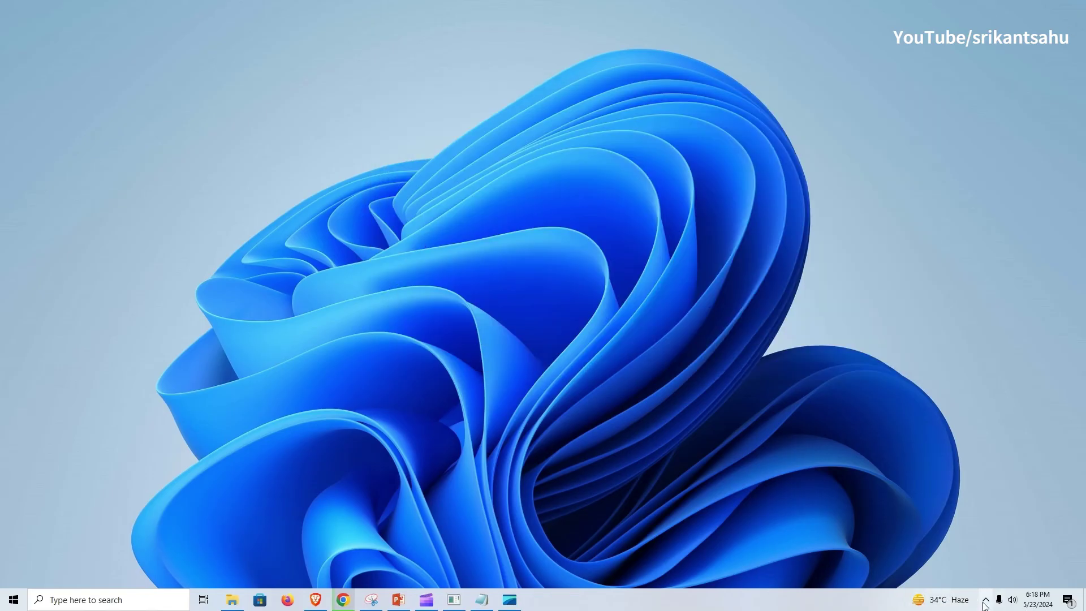
Disable Norton 360's Smart Firewall for 15 minutes from its tray icon
right_click(975, 578)
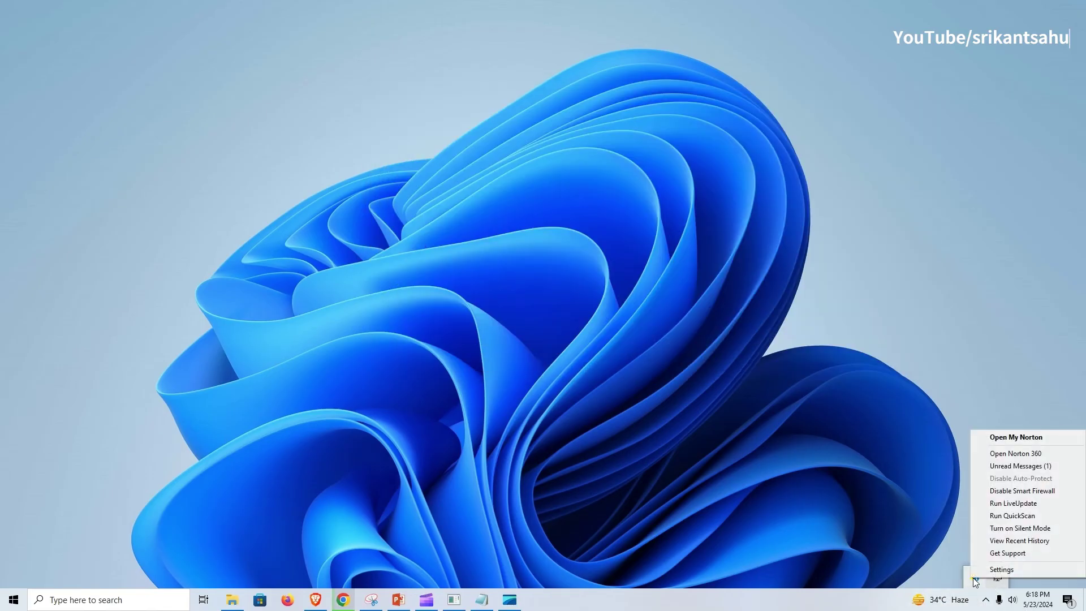
left_click(1014, 492)
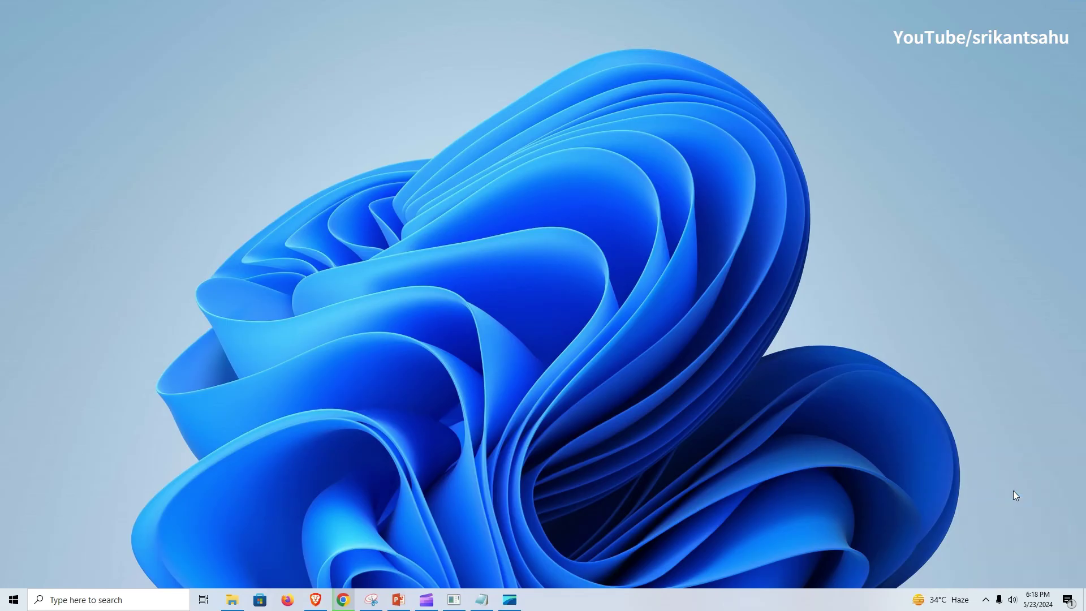
left_click(579, 345)
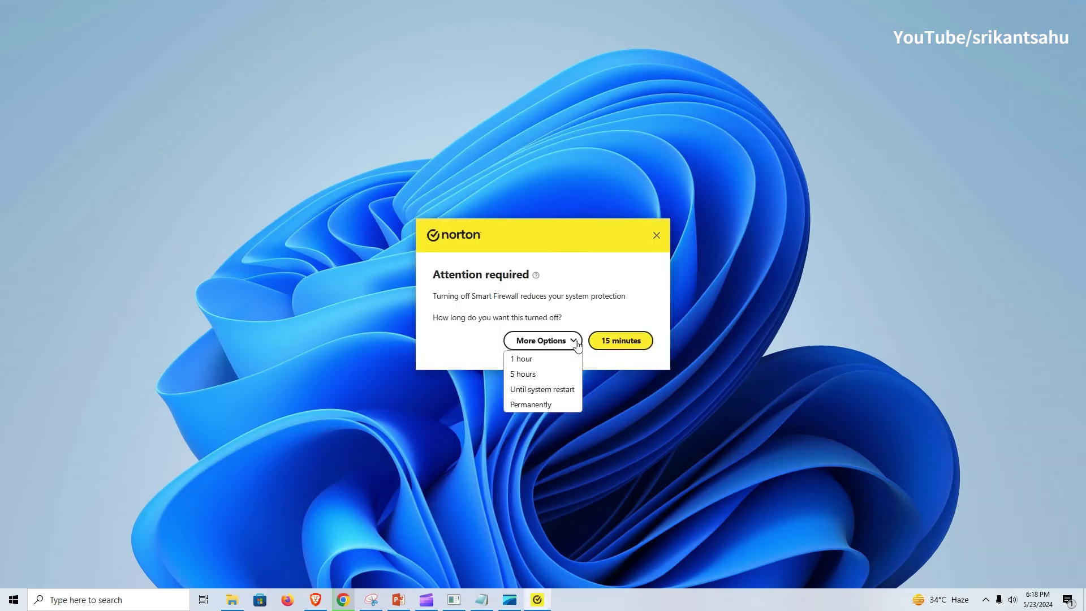
left_click(617, 343)
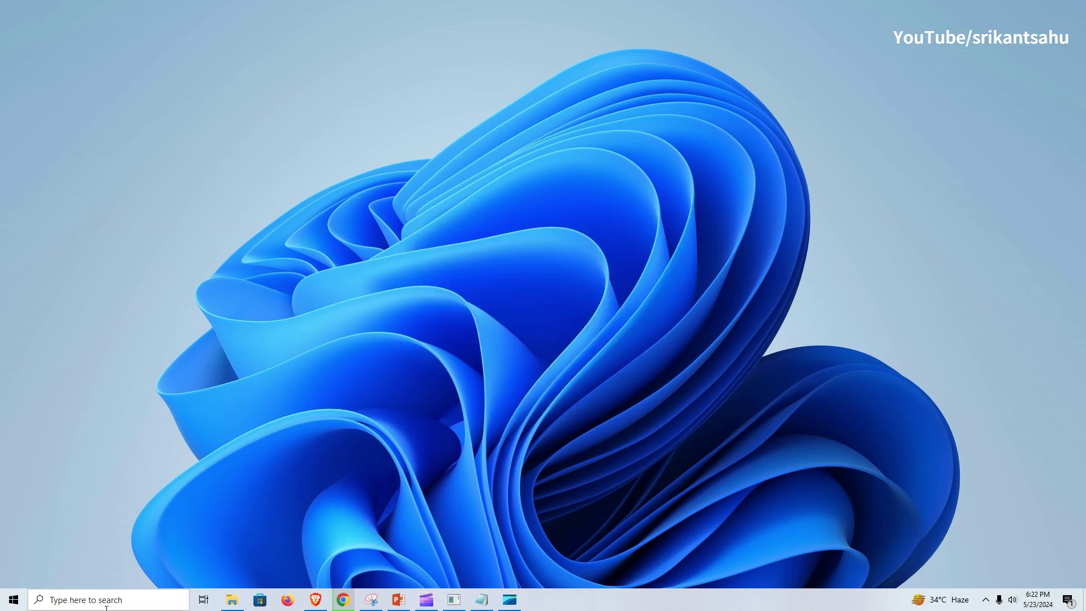
In System Configuration, hide Microsoft services, disable all remaining services, apply, and go to Startup
left_click(106, 599)
type("msco")
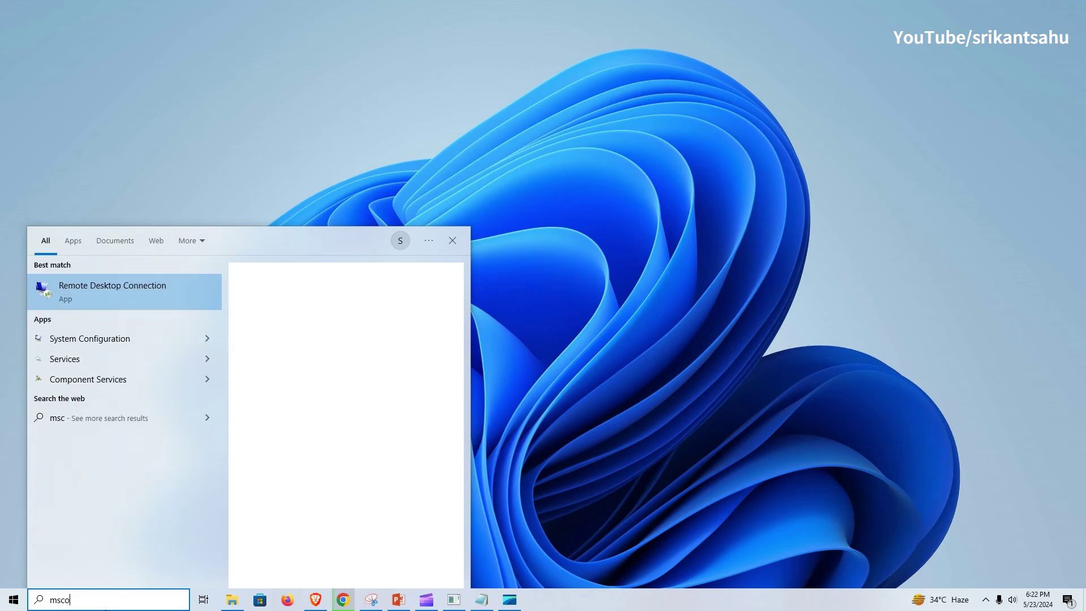
type("nfig")
left_click(126, 298)
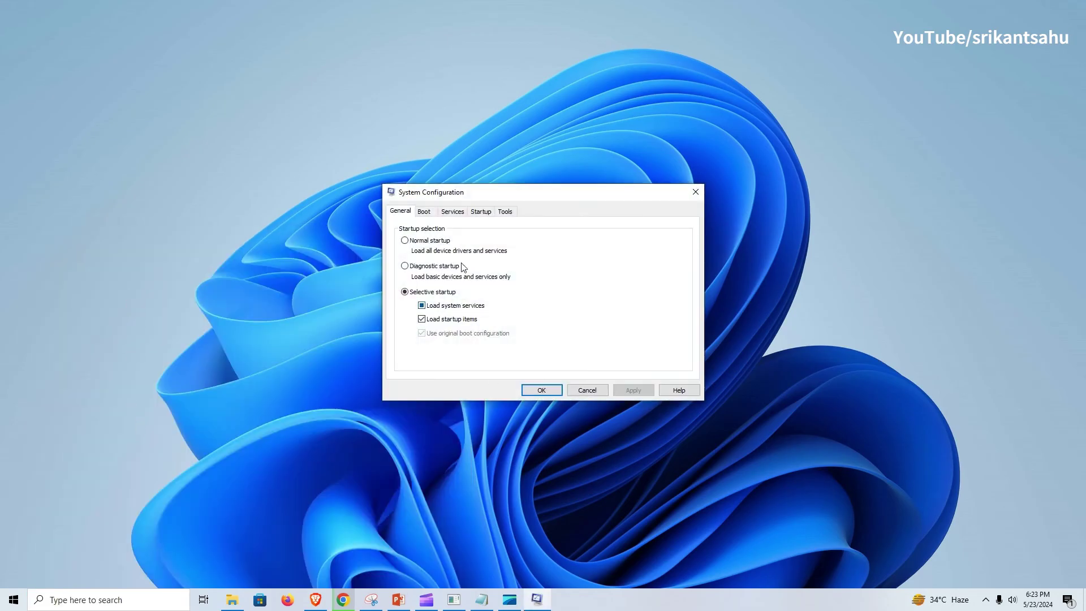
left_click(424, 211)
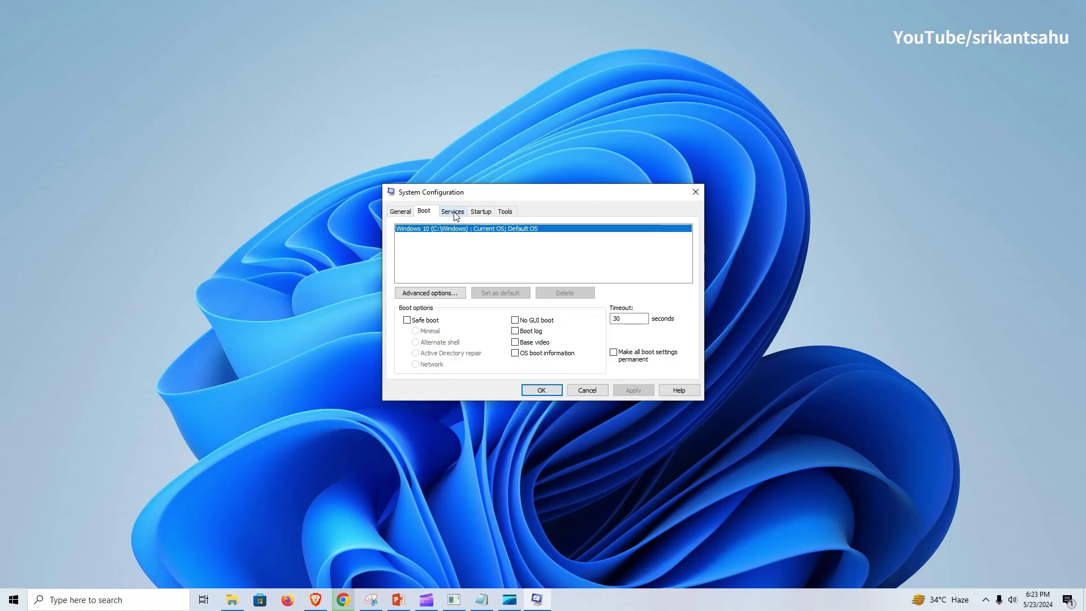
left_click(452, 212)
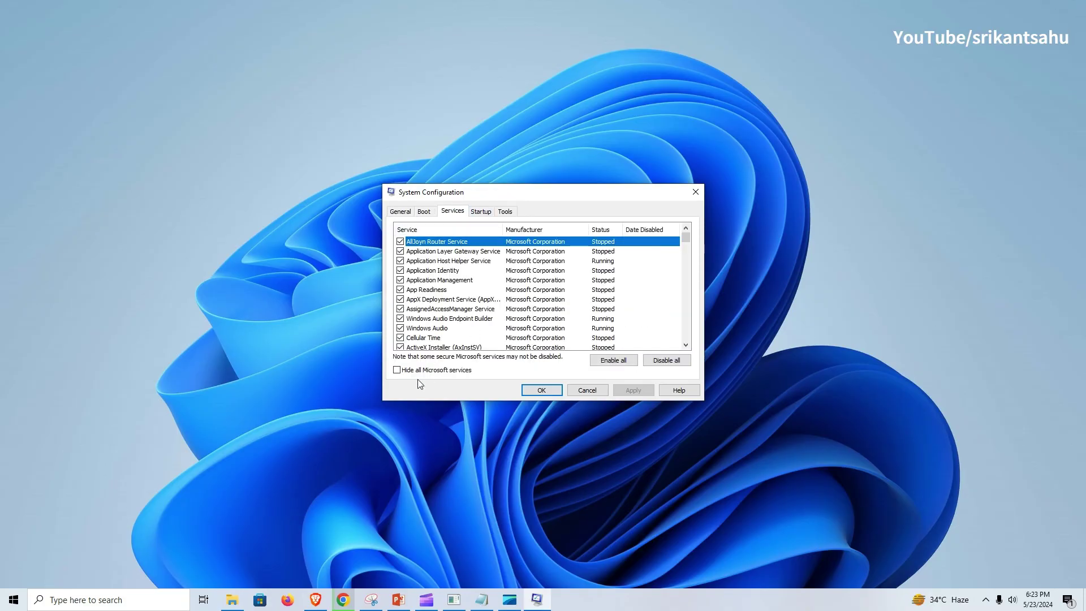
left_click(398, 371)
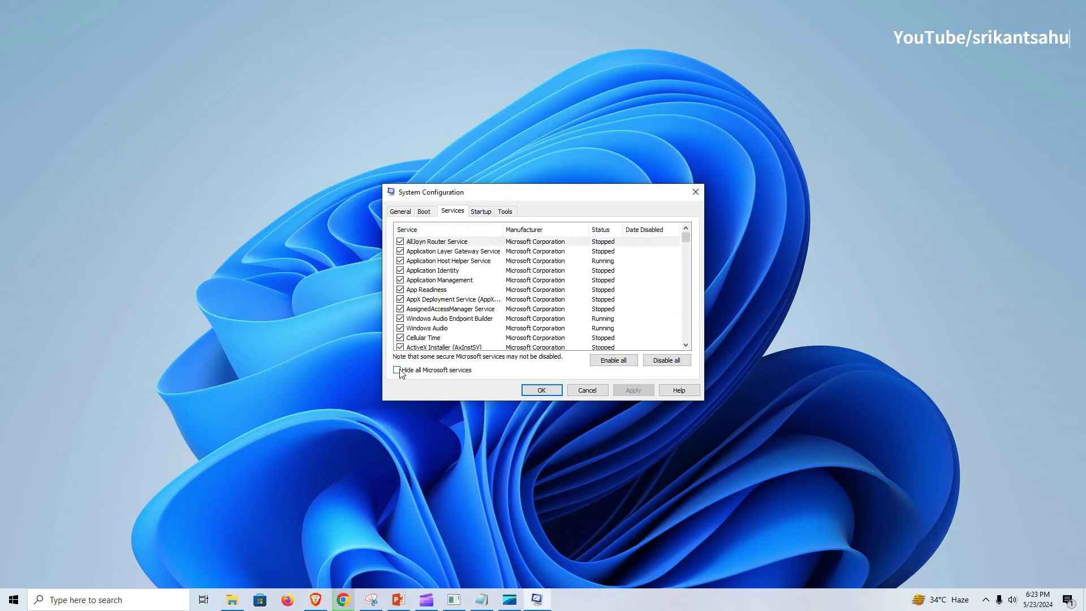
left_click(661, 361)
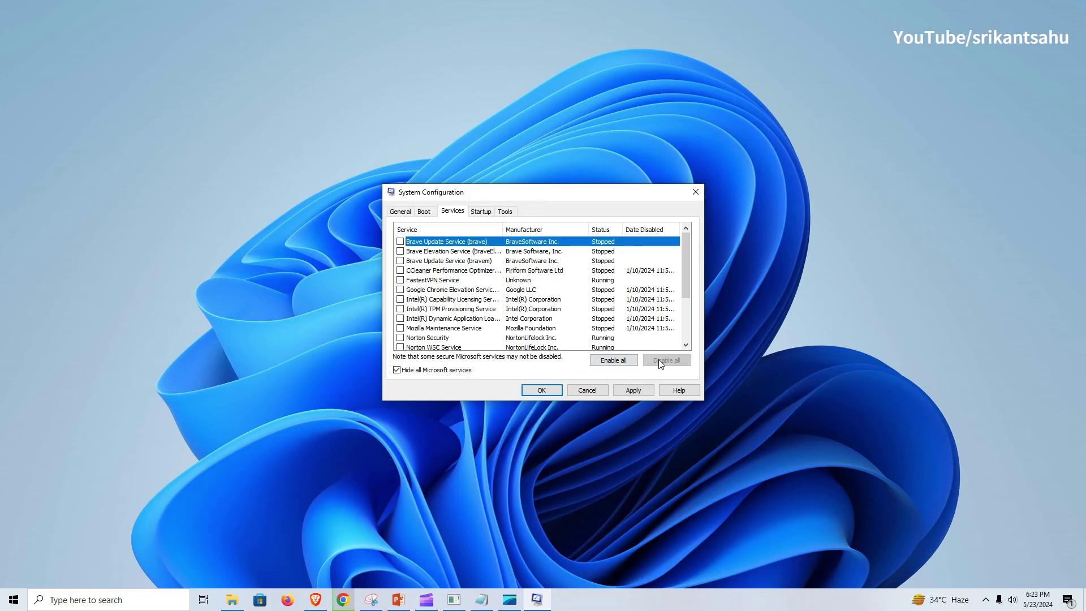
left_click(632, 389)
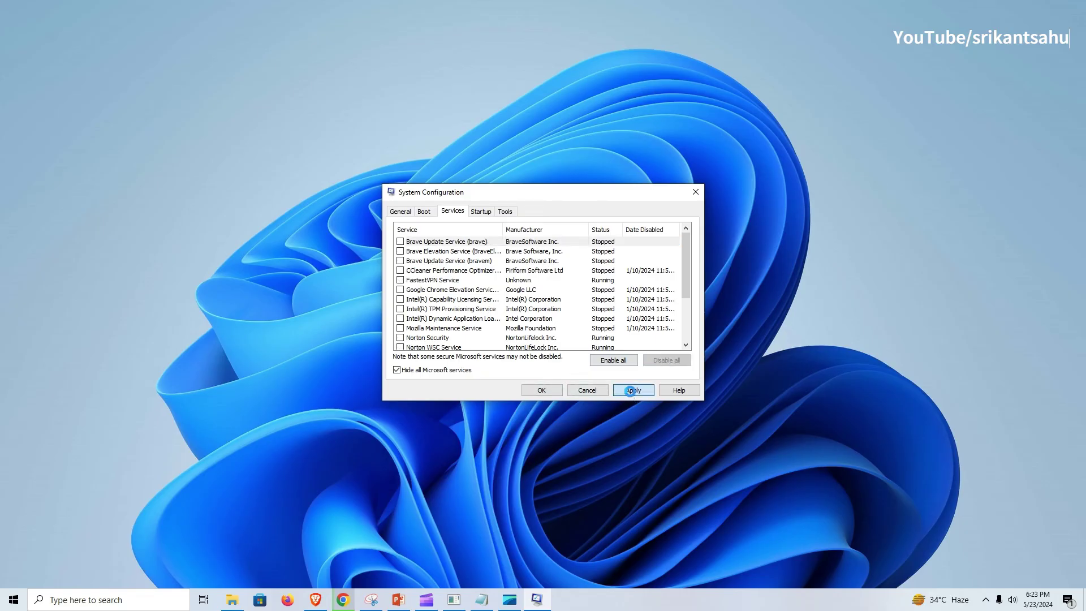
left_click(481, 210)
Sort Task Manager's startup apps by status and disable LinkedIn and CCleaner
left_click(552, 246)
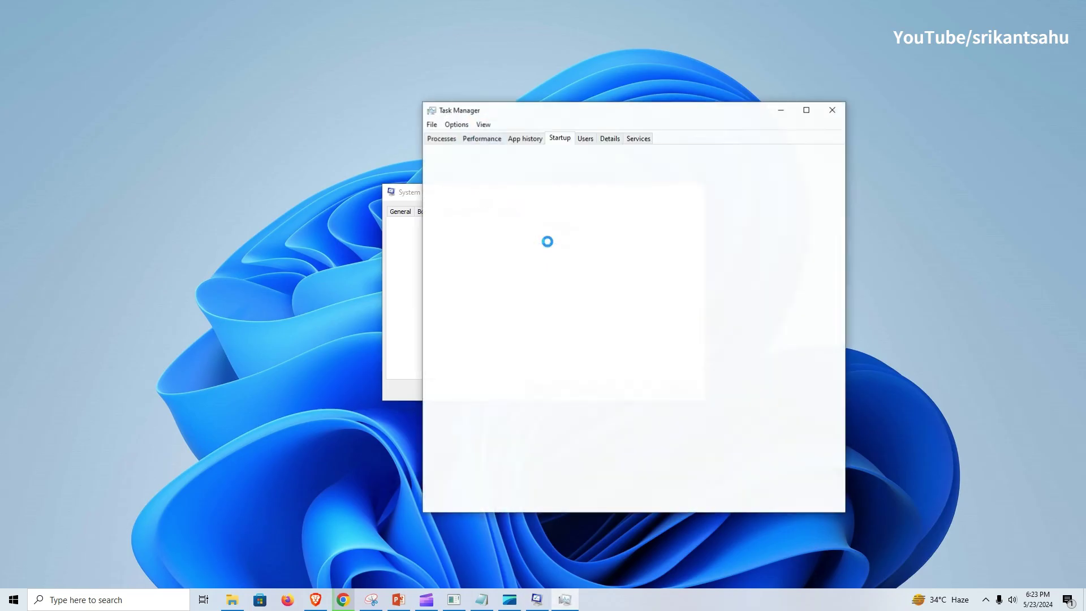
left_click(647, 188)
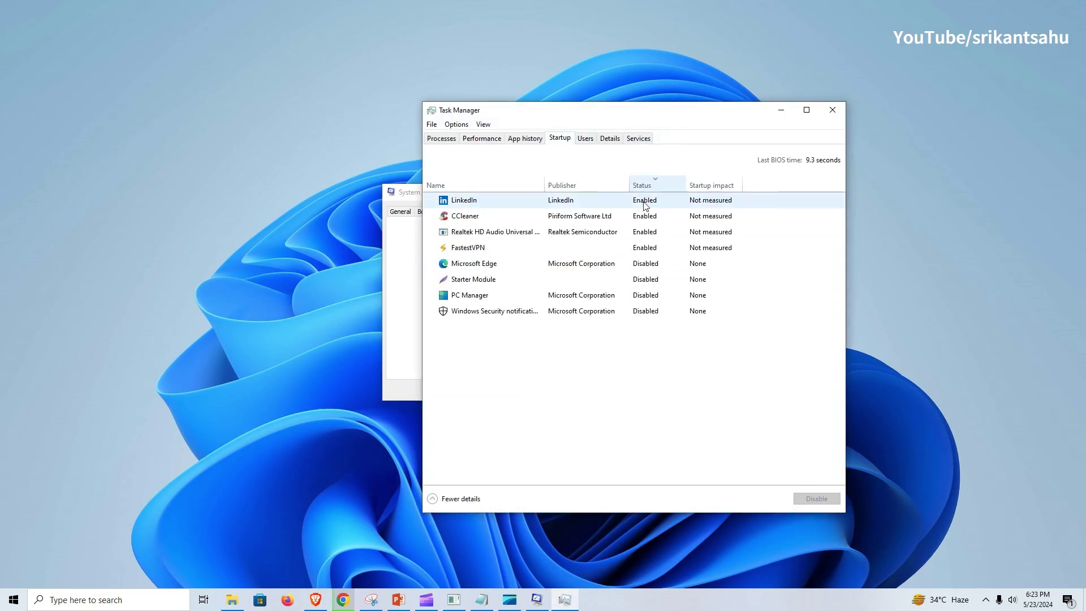
right_click(647, 201)
key("Escape")
right_click(639, 222)
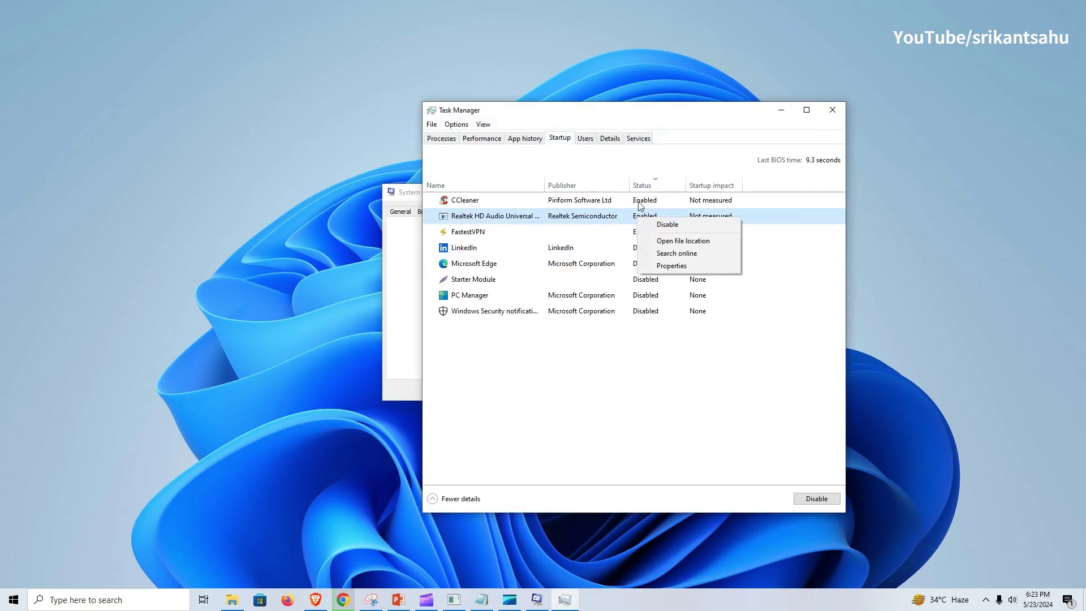
right_click(642, 200)
left_click(674, 208)
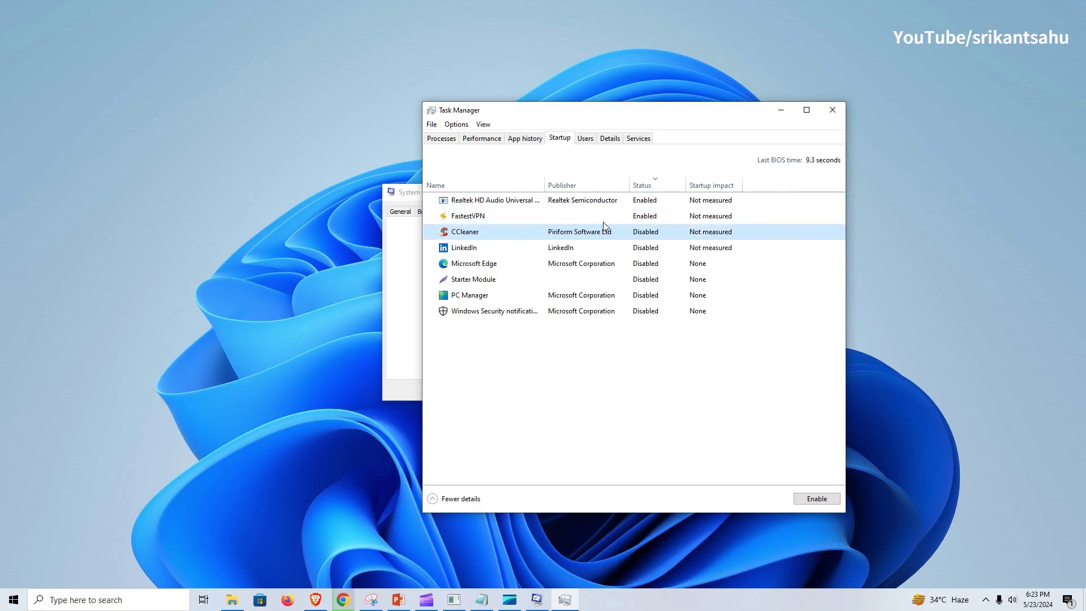
Disable the Realtek audio entry and FastestVPN, close Task Manager, and confirm System Configuration
right_click(641, 204)
left_click(669, 211)
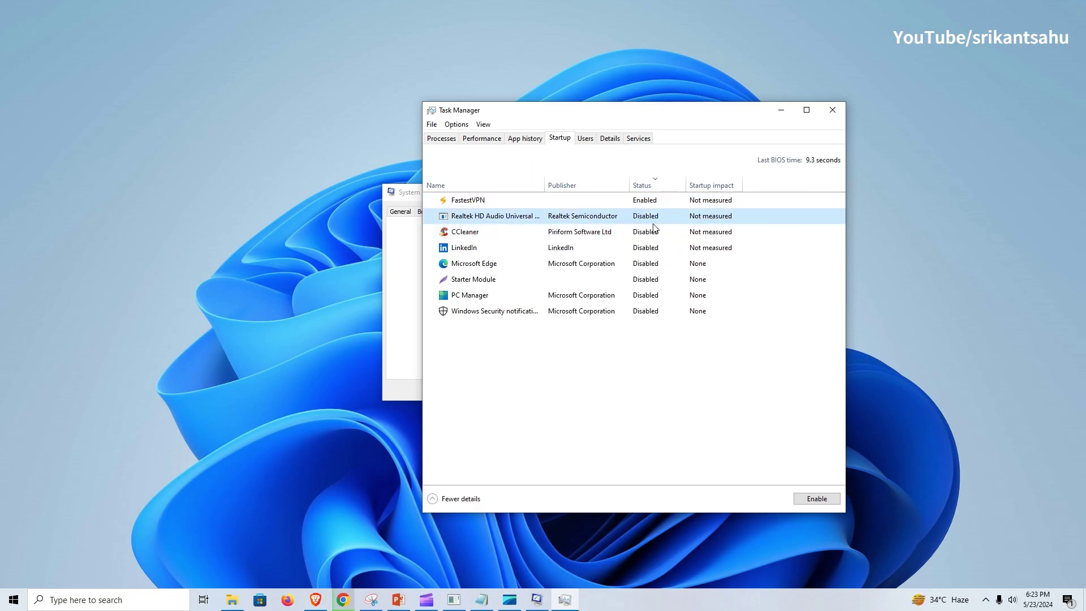
right_click(642, 202)
left_click(669, 207)
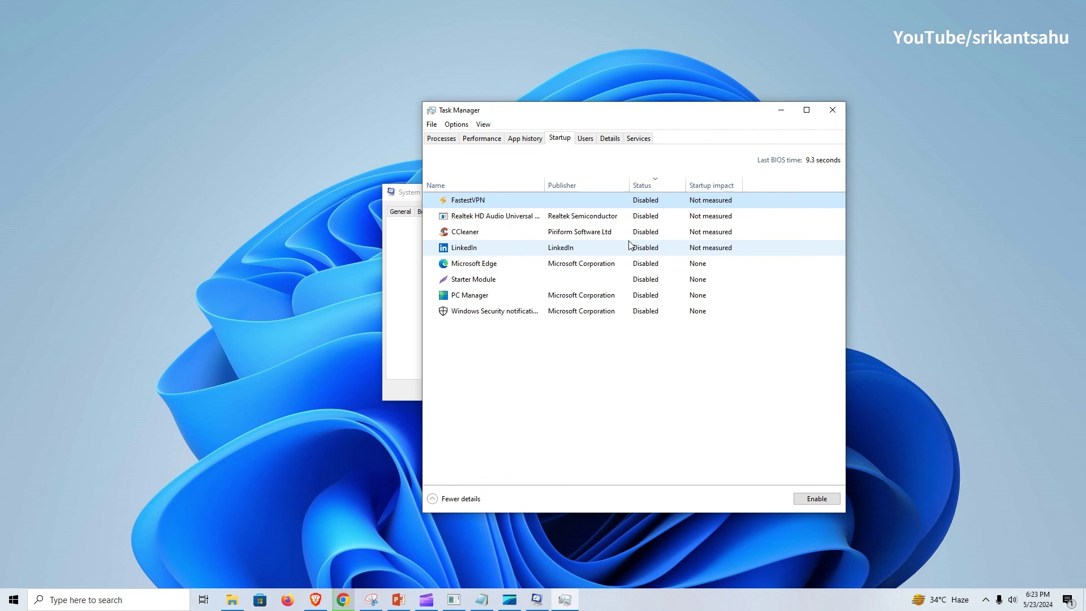
left_click(836, 110)
left_click(543, 390)
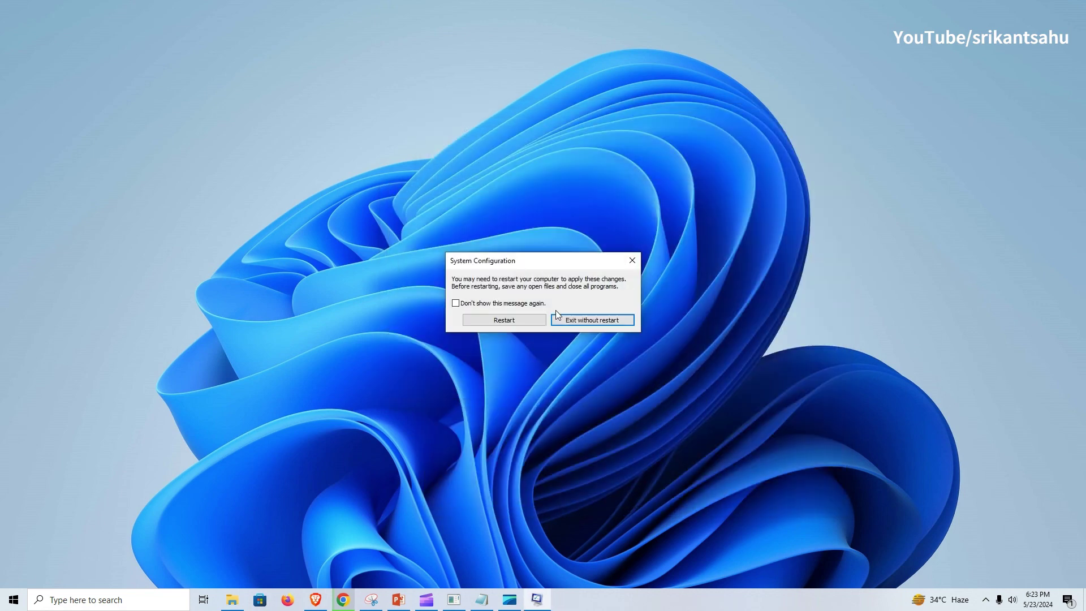